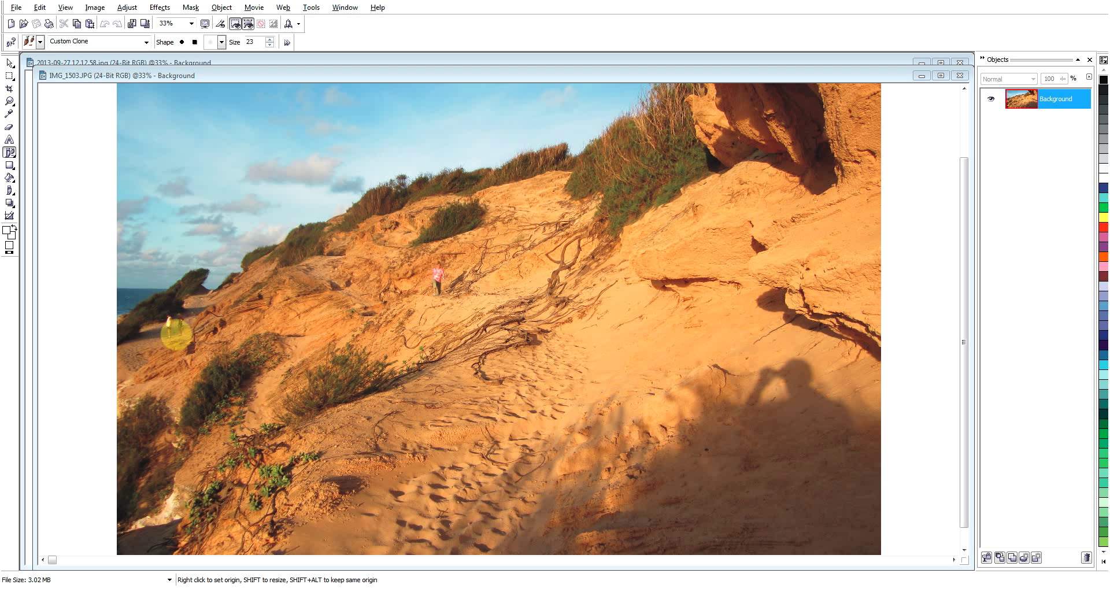
# Step: Choose the Clone tool with the soft round 40 nib and resize the nib to 24
pyautogui.rightClick(355, 333)
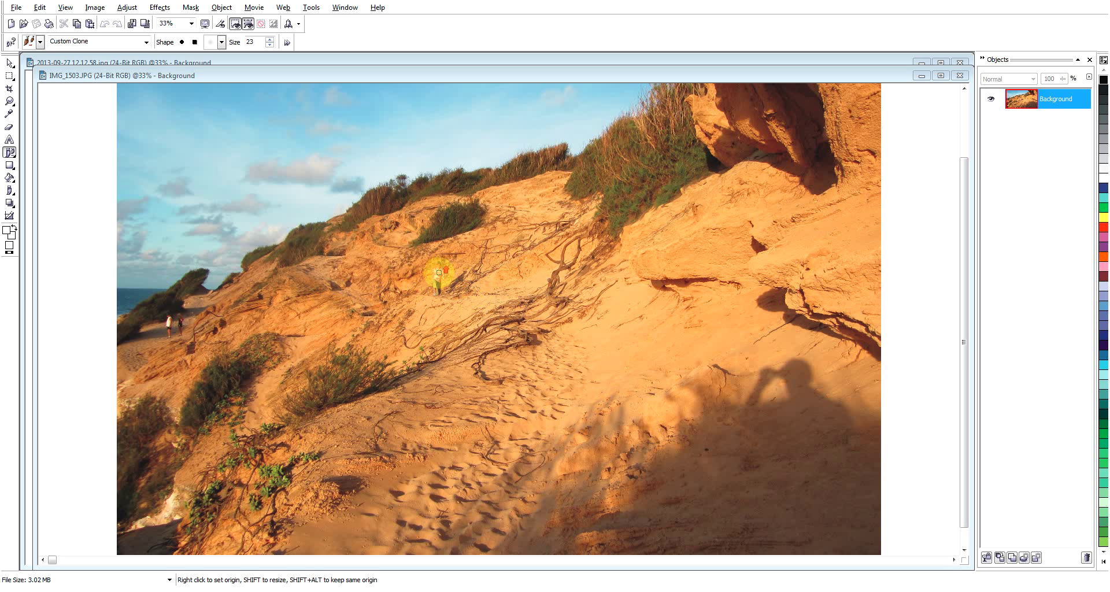
pyautogui.scroll(5, 440, 279)
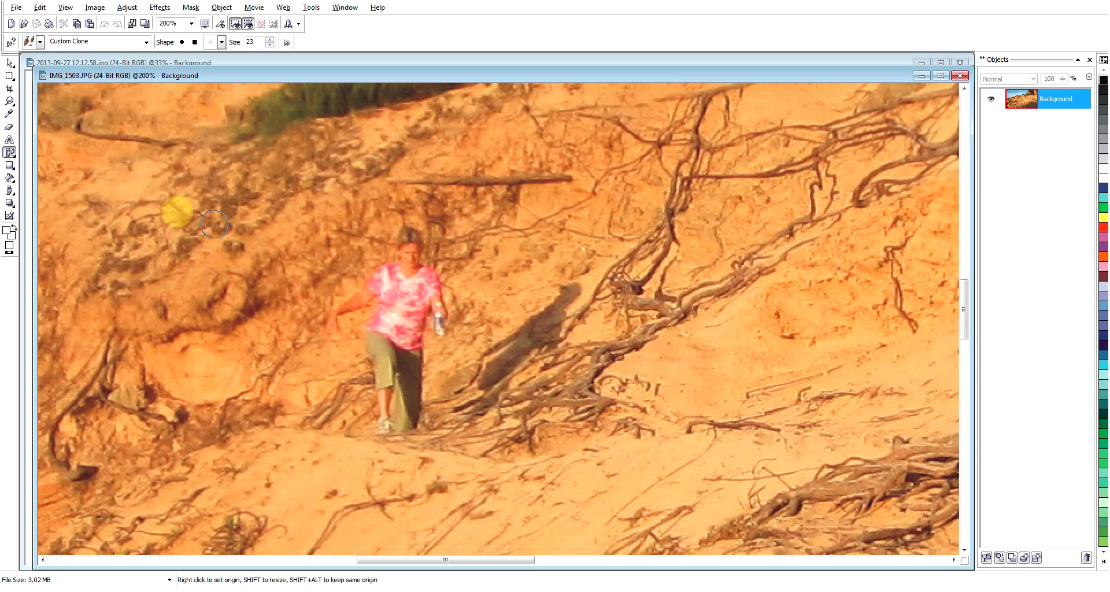
pyautogui.click(10, 153)
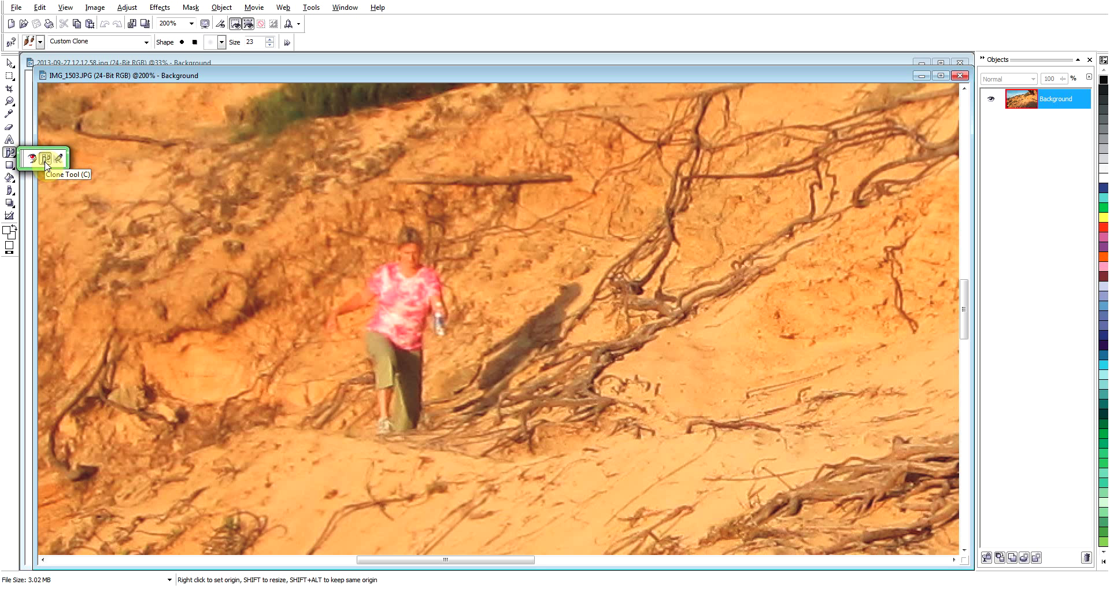
pyautogui.click(44, 163)
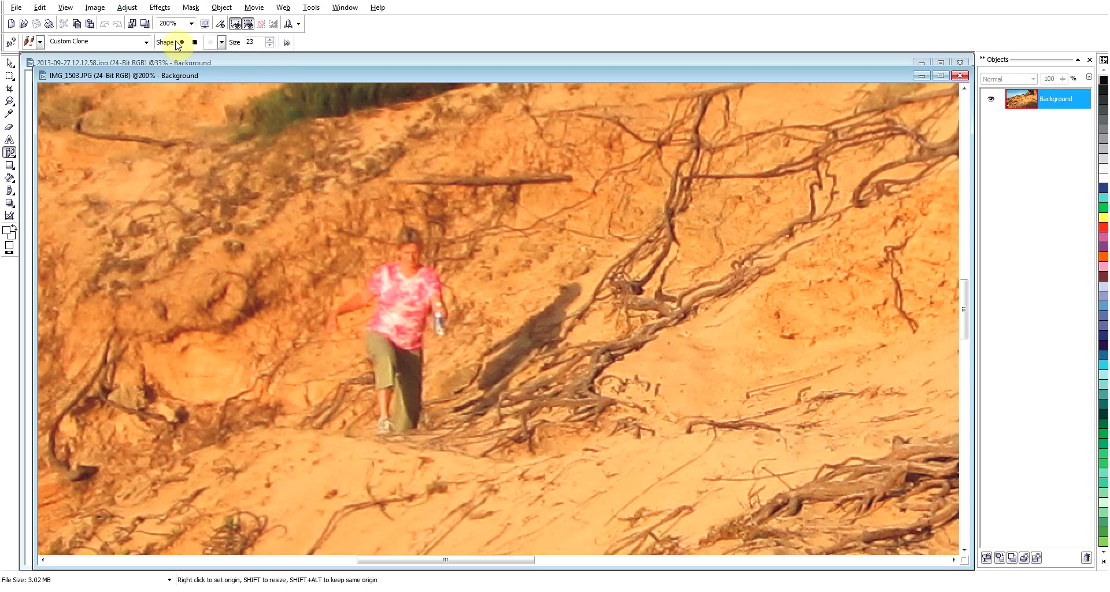
pyautogui.click(220, 42)
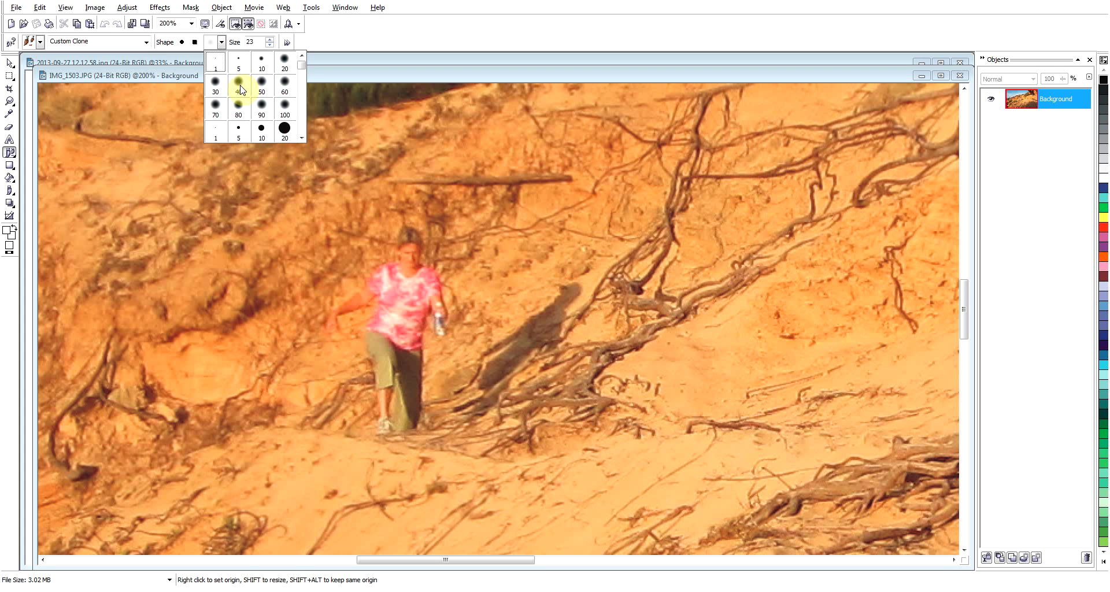
pyautogui.click(241, 85)
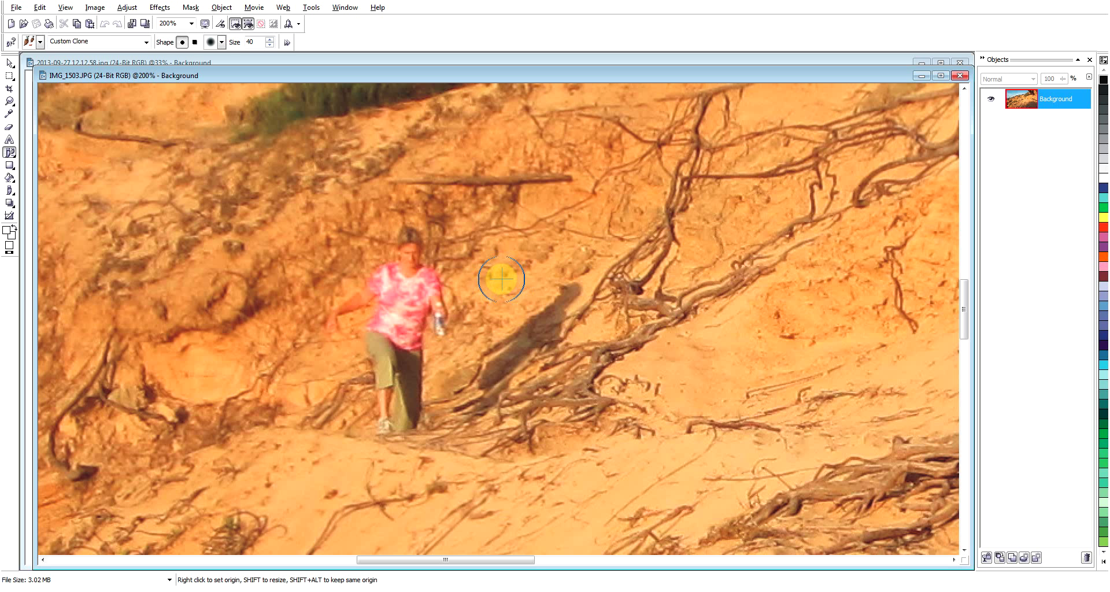
pyautogui.moveTo(501, 278); pyautogui.dragTo(497, 278)
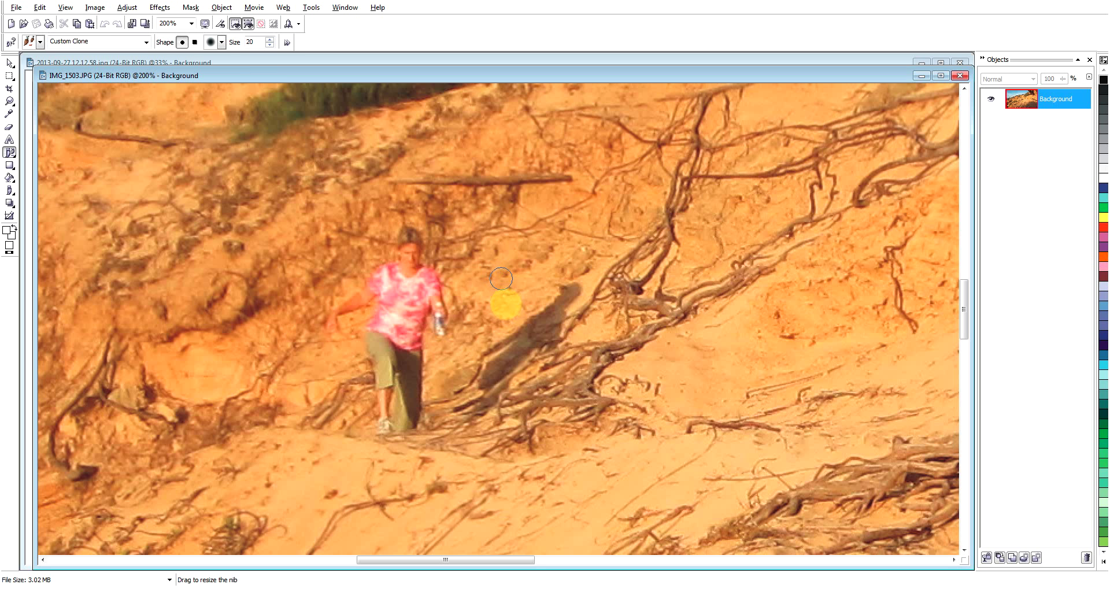
pyautogui.moveTo(501, 278)
pyautogui.mouseDown()
pyautogui.moveTo(490, 251)
pyautogui.moveTo(502, 279)
pyautogui.mouseUp()
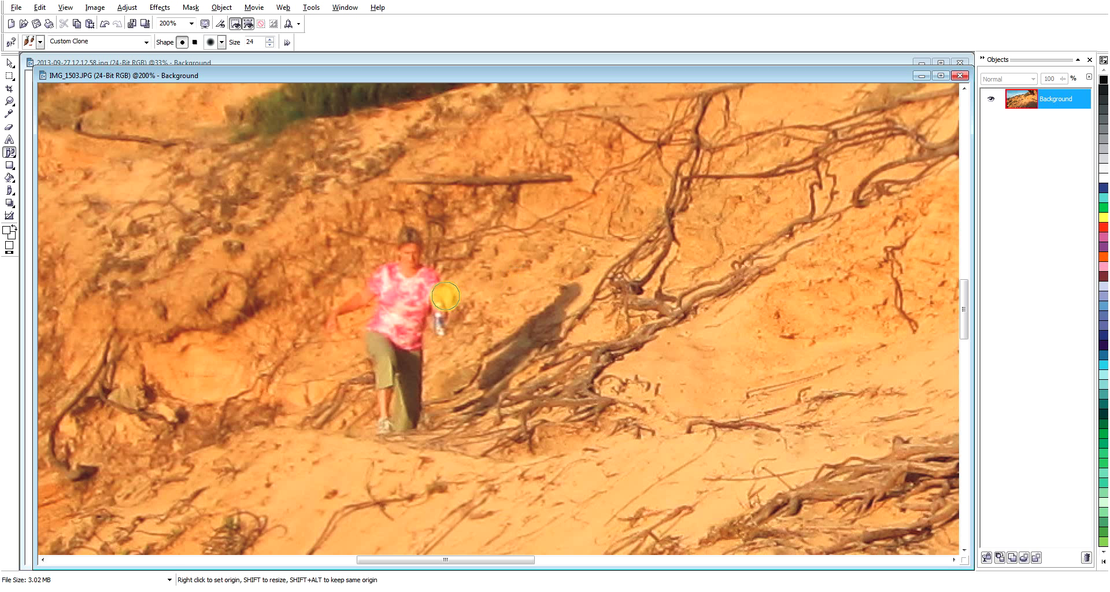
# Step: Clone the surrounding sand and roots over the woman in the pink shirt and her shadow on the slope
pyautogui.moveTo(445, 296); pyautogui.dragTo(442, 296)
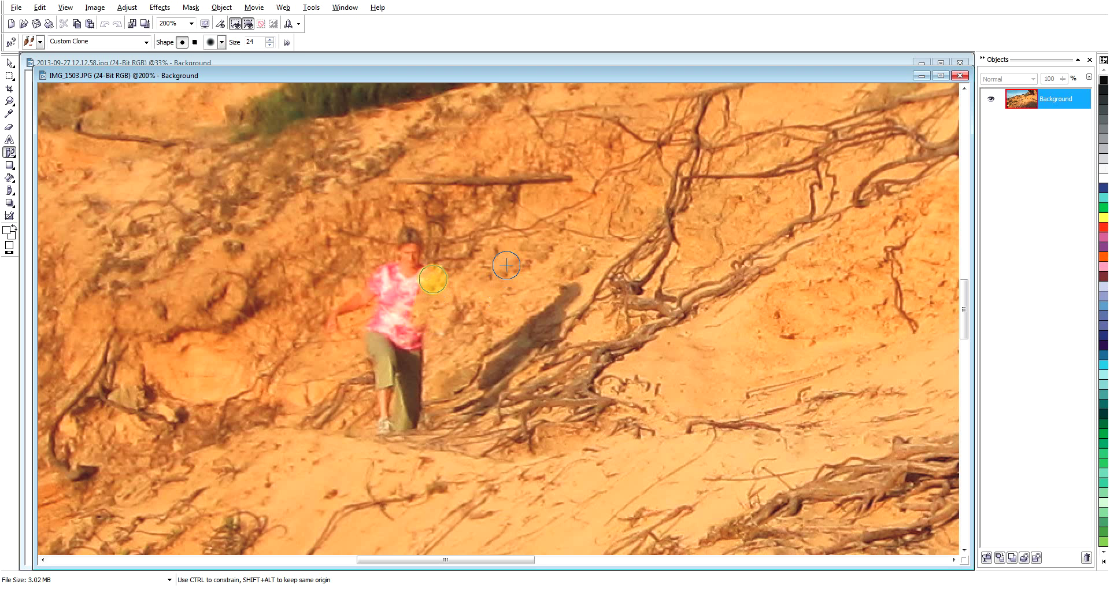
pyautogui.moveTo(421, 284)
pyautogui.mouseDown()
pyautogui.moveTo(414, 340)
pyautogui.moveTo(417, 285)
pyautogui.moveTo(405, 321)
pyautogui.moveTo(393, 300)
pyautogui.moveTo(394, 316)
pyautogui.moveTo(372, 326)
pyautogui.moveTo(415, 338)
pyautogui.moveTo(387, 324)
pyautogui.moveTo(399, 280)
pyautogui.moveTo(380, 274)
pyautogui.moveTo(425, 262)
pyautogui.moveTo(402, 240)
pyautogui.moveTo(332, 322)
pyautogui.moveTo(381, 296)
pyautogui.moveTo(371, 328)
pyautogui.moveTo(384, 341)
pyautogui.moveTo(428, 334)
pyautogui.moveTo(375, 355)
pyautogui.moveTo(402, 367)
pyautogui.moveTo(387, 377)
pyautogui.moveTo(383, 433)
pyautogui.moveTo(410, 362)
pyautogui.moveTo(409, 423)
pyautogui.moveTo(429, 360)
pyautogui.mouseUp()
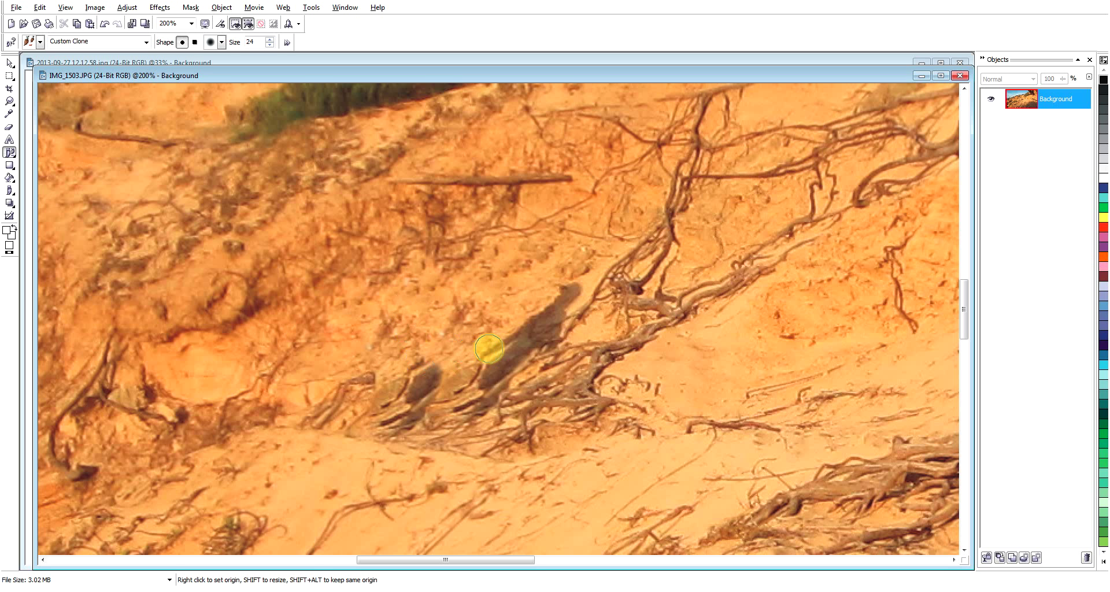
pyautogui.moveTo(488, 349)
pyautogui.mouseDown()
pyautogui.moveTo(574, 288)
pyautogui.moveTo(486, 377)
pyautogui.moveTo(511, 361)
pyautogui.moveTo(428, 317)
pyautogui.moveTo(437, 307)
pyautogui.moveTo(370, 318)
pyautogui.moveTo(327, 351)
pyautogui.moveTo(356, 336)
pyautogui.moveTo(349, 343)
pyautogui.moveTo(432, 386)
pyautogui.moveTo(406, 418)
pyautogui.moveTo(477, 366)
pyautogui.moveTo(439, 384)
pyautogui.moveTo(465, 329)
pyautogui.moveTo(517, 313)
pyautogui.moveTo(507, 362)
pyautogui.moveTo(499, 351)
pyautogui.moveTo(551, 354)
pyautogui.moveTo(476, 352)
pyautogui.moveTo(493, 339)
pyautogui.moveTo(519, 345)
pyautogui.moveTo(481, 355)
pyautogui.moveTo(533, 342)
pyautogui.moveTo(541, 367)
pyautogui.moveTo(436, 422)
pyautogui.moveTo(409, 407)
pyautogui.moveTo(425, 418)
pyautogui.moveTo(492, 393)
pyautogui.mouseUp()
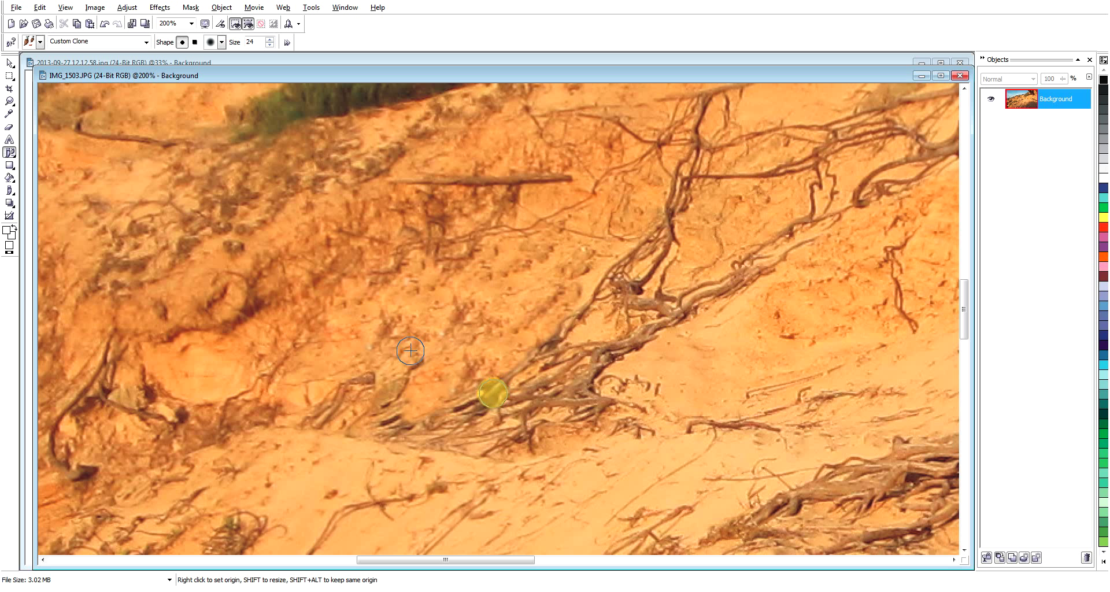
pyautogui.rightClick(490, 393)
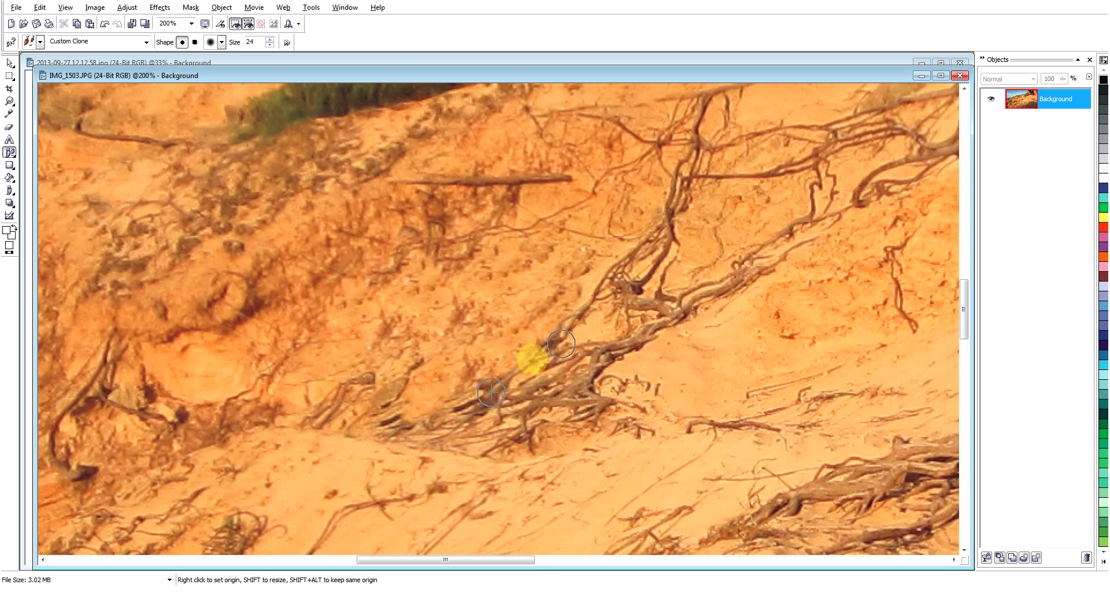
pyautogui.moveTo(463, 403); pyautogui.dragTo(396, 421)
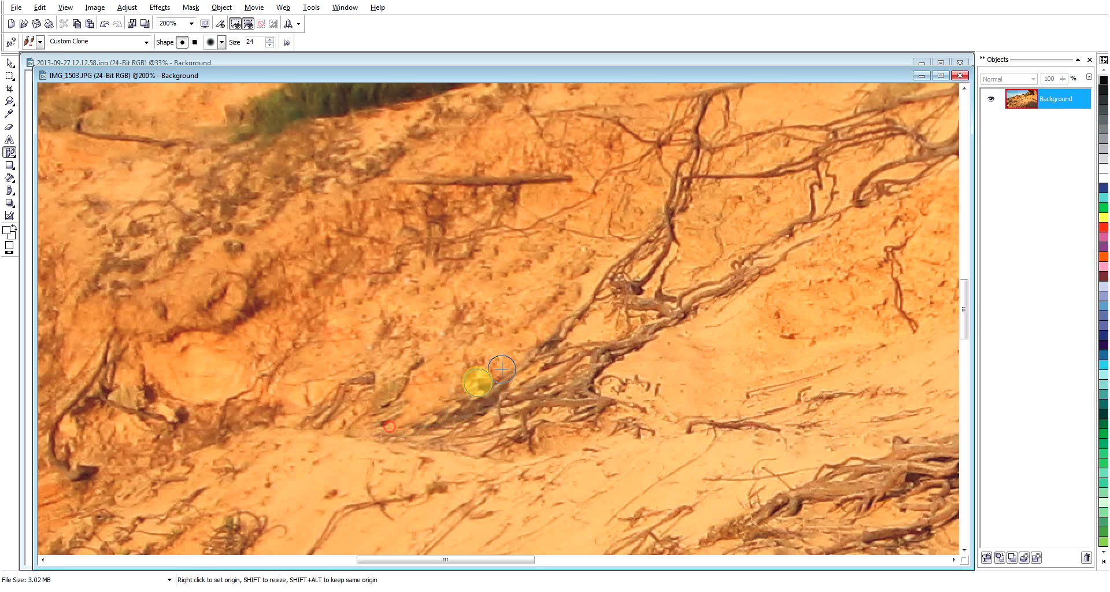
pyautogui.moveTo(426, 372); pyautogui.dragTo(389, 403)
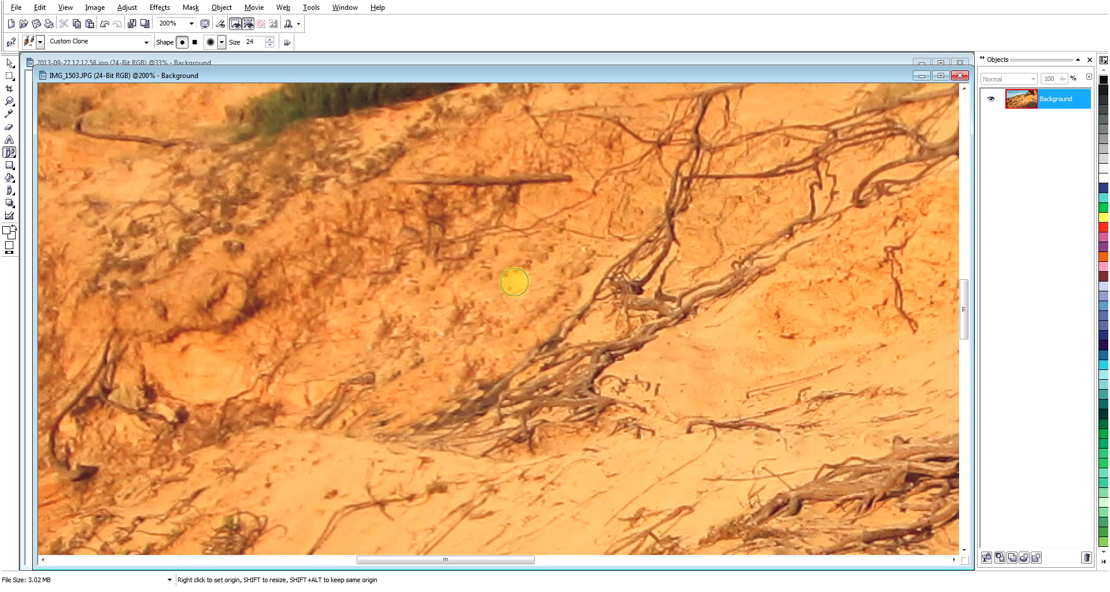
# Step: Clone the sandy path over the feet and lower legs of the person in the white shirt beside the bushes
pyautogui.scroll(-2, 514, 282)
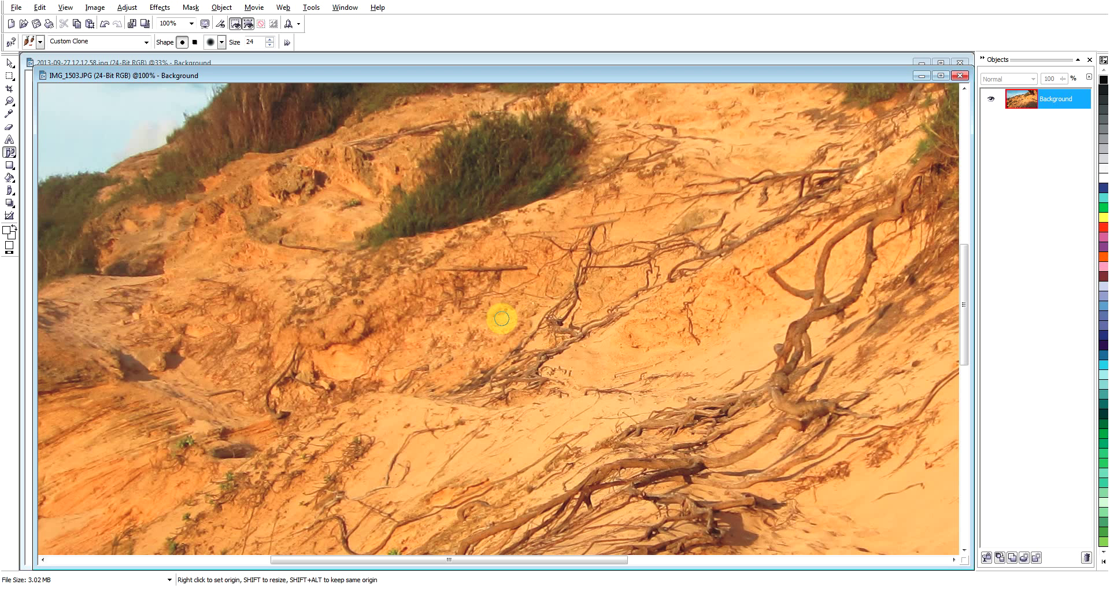
pyautogui.scroll(-1, 499, 319)
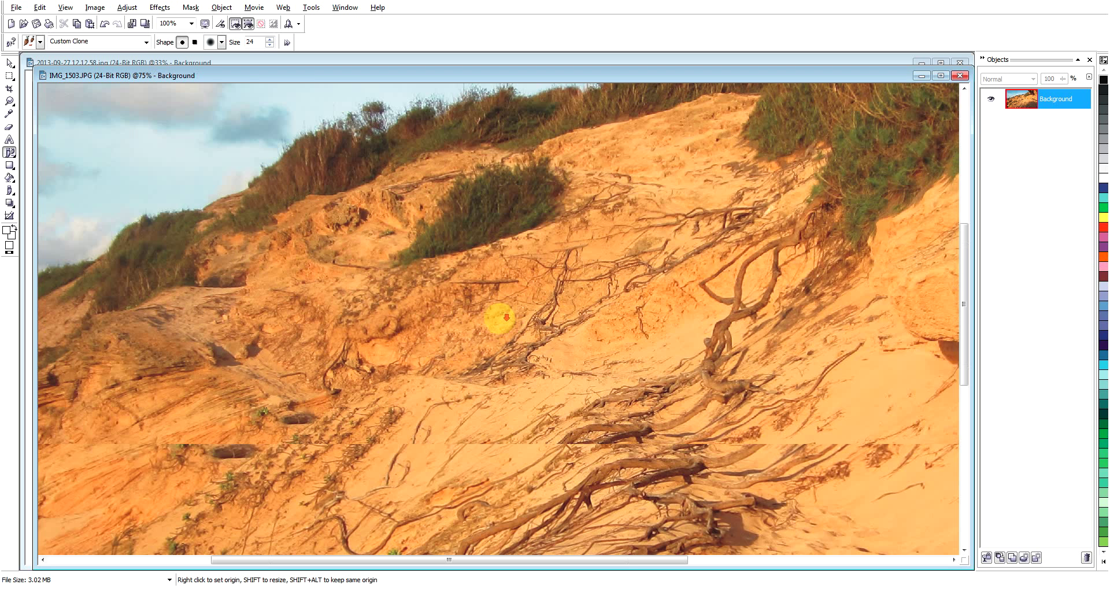
pyautogui.scroll(-1, 500, 317)
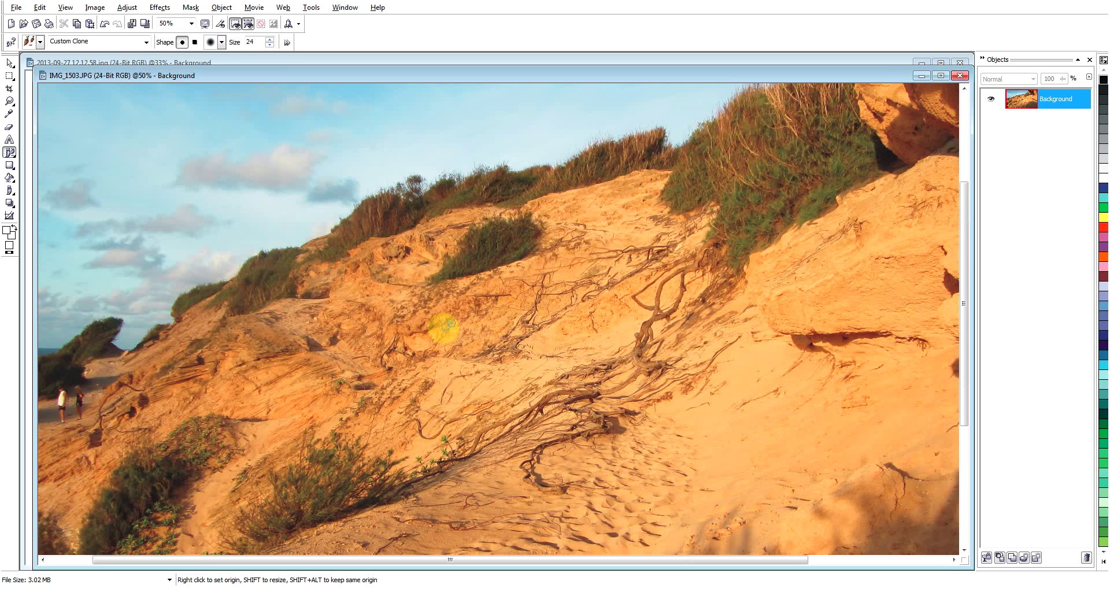
pyautogui.scroll(3, 55, 398)
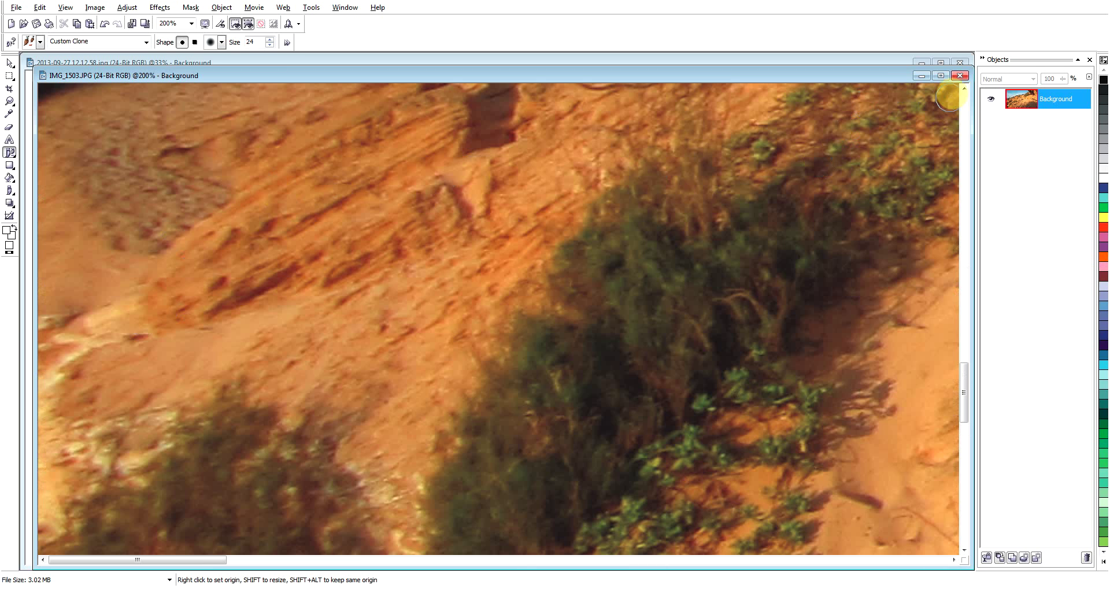
pyautogui.click(961, 76)
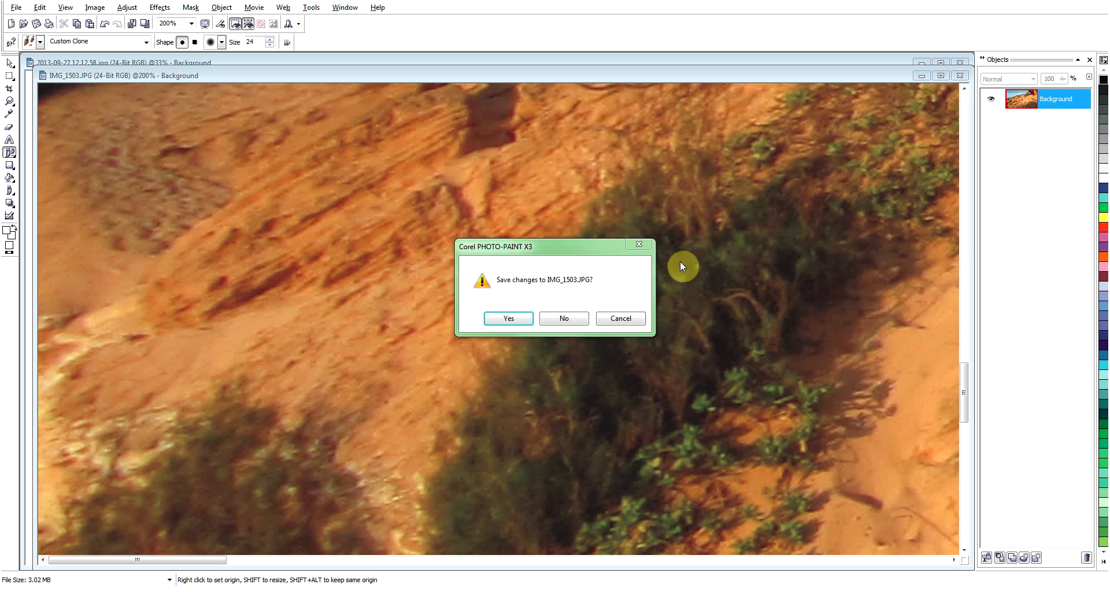
pyautogui.click(621, 318)
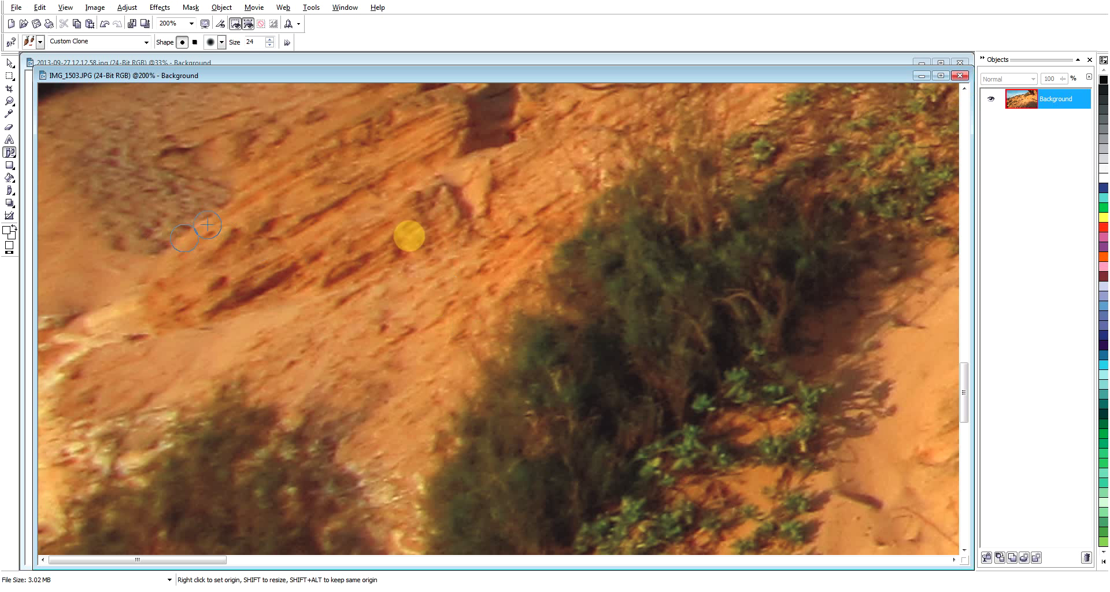
pyautogui.click(964, 89)
pyautogui.moveTo(963, 89); pyautogui.dragTo(964, 91)
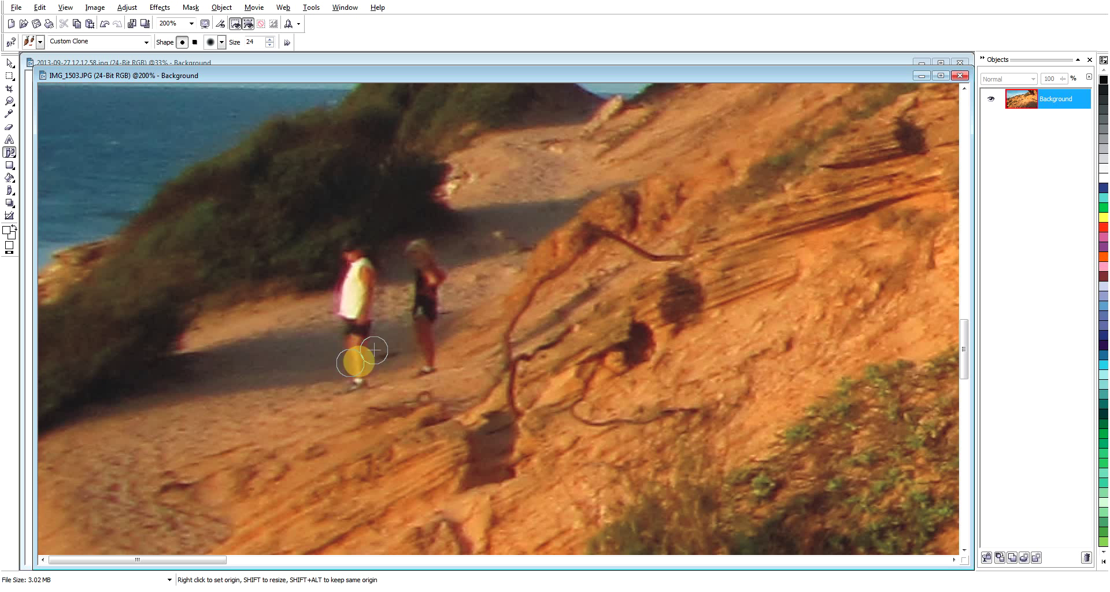
pyautogui.rightClick(320, 358)
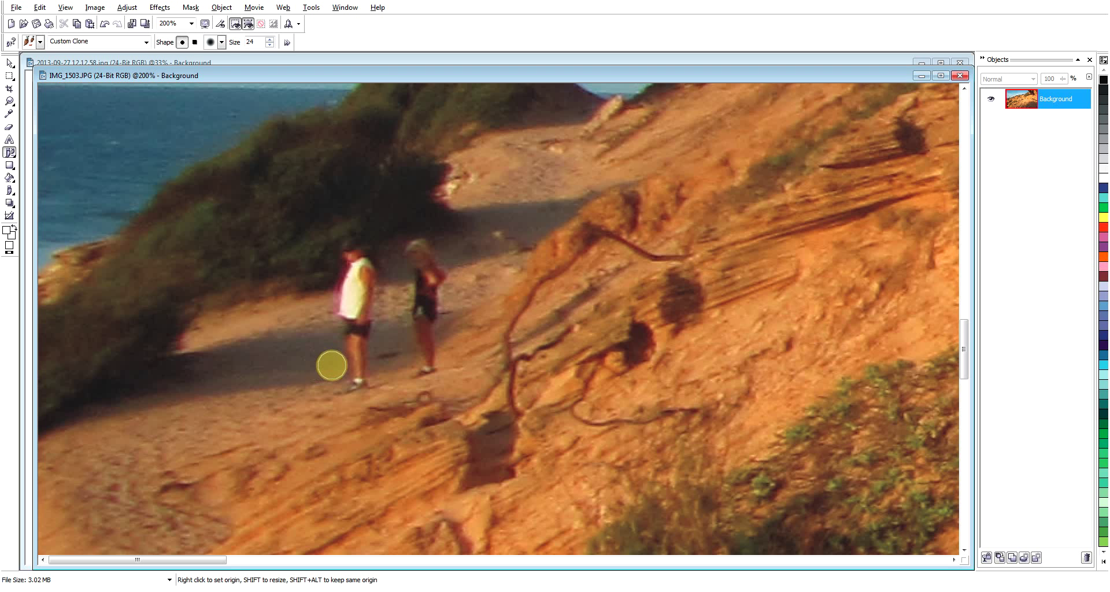
pyautogui.moveTo(331, 365)
pyautogui.mouseDown()
pyautogui.moveTo(366, 357)
pyautogui.moveTo(358, 362)
pyautogui.mouseUp()
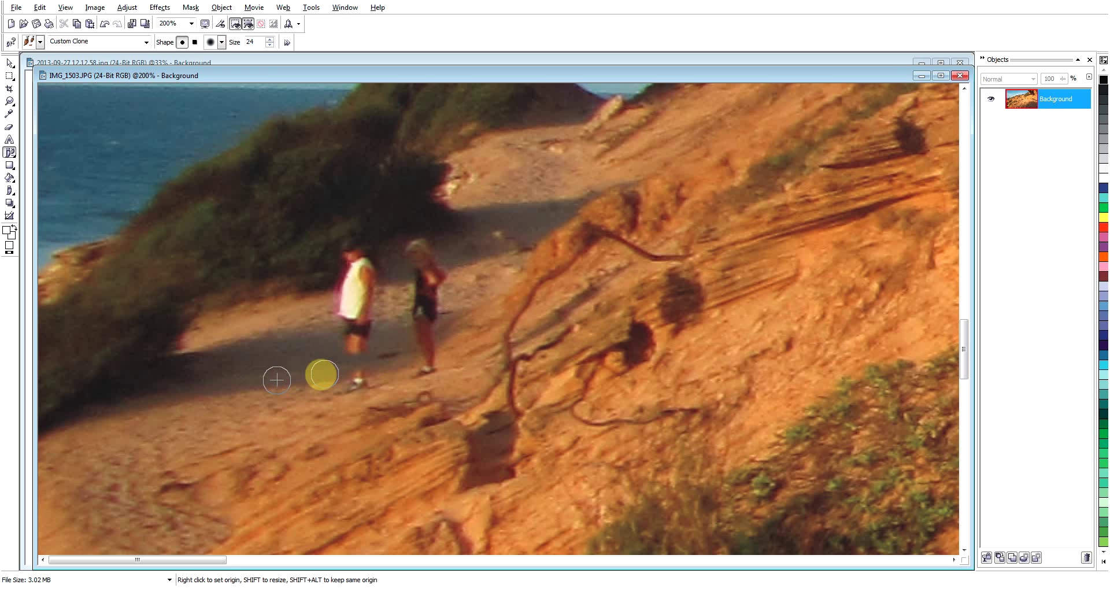
pyautogui.moveTo(283, 386); pyautogui.dragTo(294, 383)
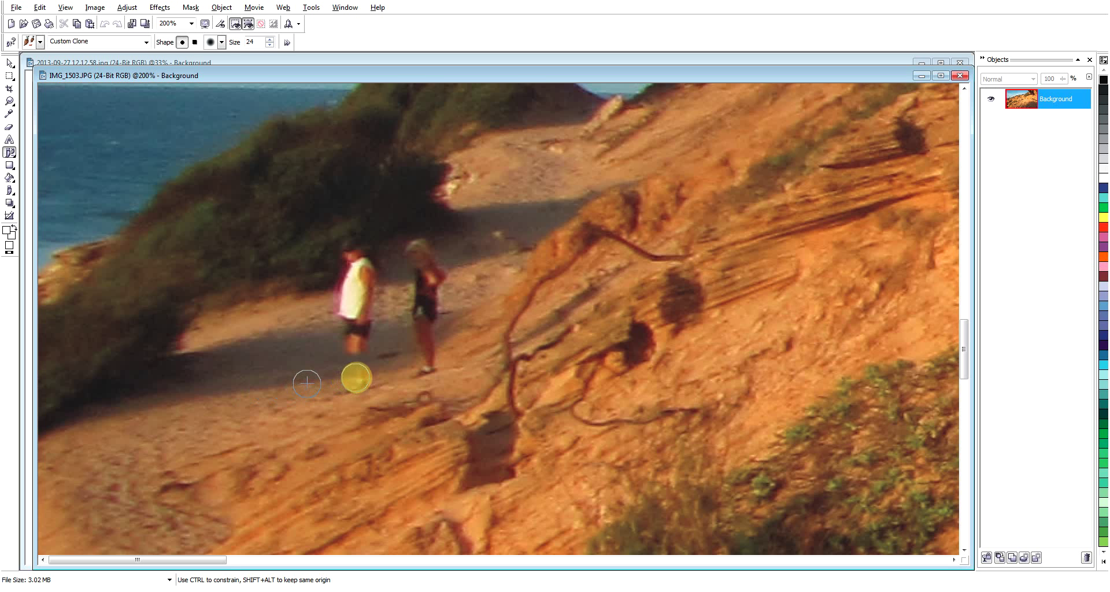
pyautogui.moveTo(362, 377)
pyautogui.mouseDown()
pyautogui.moveTo(322, 391)
pyautogui.moveTo(343, 383)
pyautogui.mouseUp()
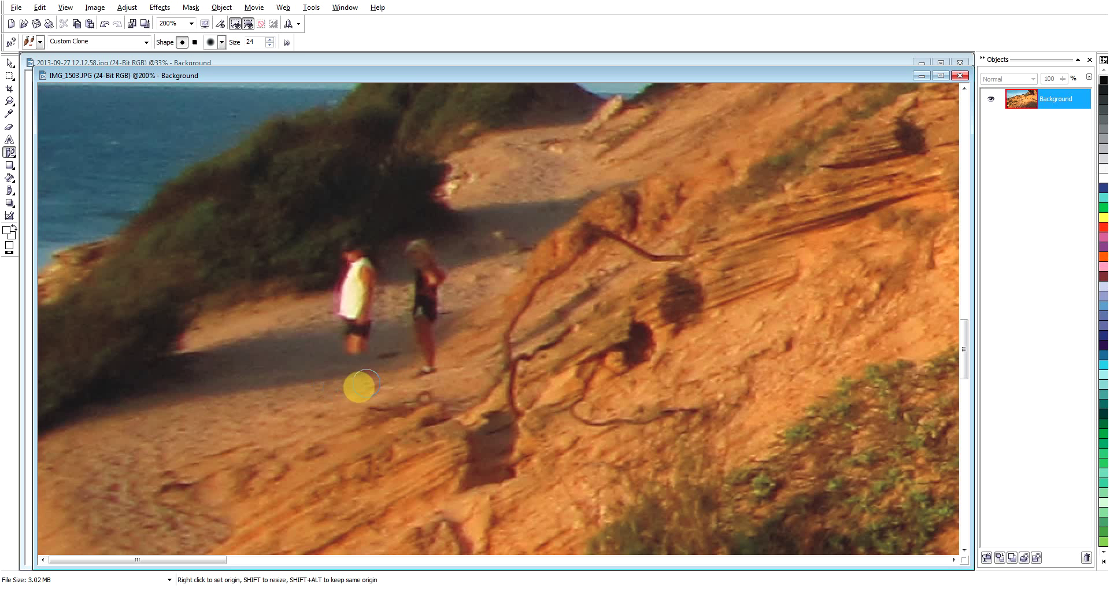
# Step: Clone path and bush texture over the rest of the person in the white shirt and blend the bush edge
pyautogui.rightClick(255, 396)
pyautogui.moveTo(321, 354)
pyautogui.mouseDown()
pyautogui.moveTo(372, 347)
pyautogui.moveTo(306, 338)
pyautogui.moveTo(372, 327)
pyautogui.moveTo(335, 321)
pyautogui.mouseUp()
pyautogui.moveTo(339, 322)
pyautogui.mouseDown()
pyautogui.moveTo(372, 317)
pyautogui.moveTo(323, 308)
pyautogui.moveTo(373, 297)
pyautogui.moveTo(311, 302)
pyautogui.moveTo(297, 295)
pyautogui.moveTo(325, 293)
pyautogui.moveTo(293, 286)
pyautogui.moveTo(324, 284)
pyautogui.moveTo(298, 282)
pyautogui.moveTo(322, 272)
pyautogui.moveTo(292, 269)
pyautogui.moveTo(356, 249)
pyautogui.mouseUp()
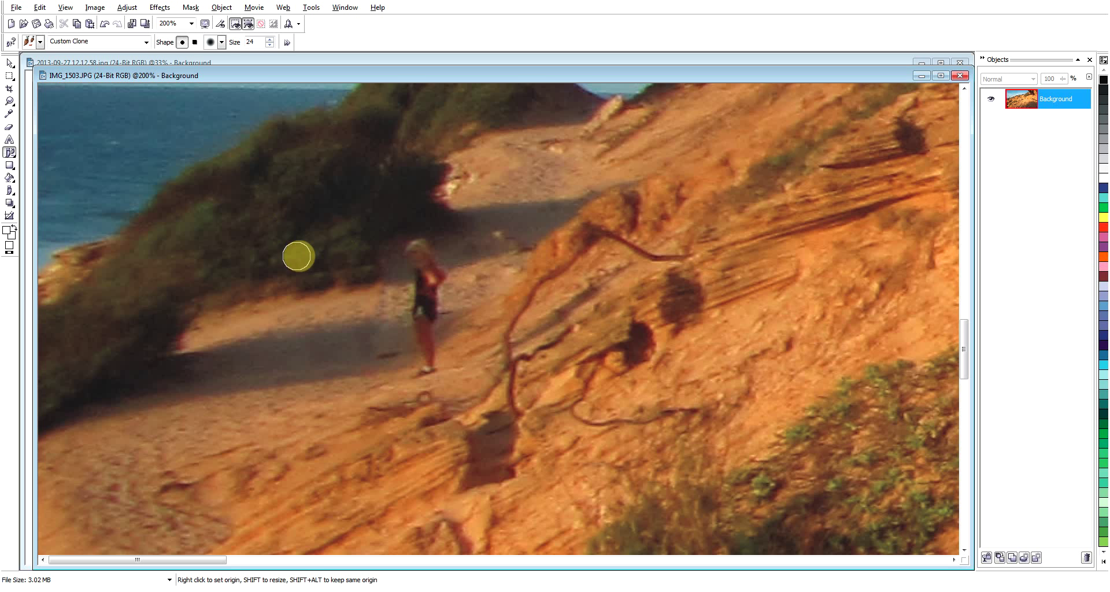
pyautogui.moveTo(321, 253)
pyautogui.mouseDown()
pyautogui.moveTo(374, 255)
pyautogui.moveTo(352, 270)
pyautogui.moveTo(399, 254)
pyautogui.mouseUp()
pyautogui.click(328, 276)
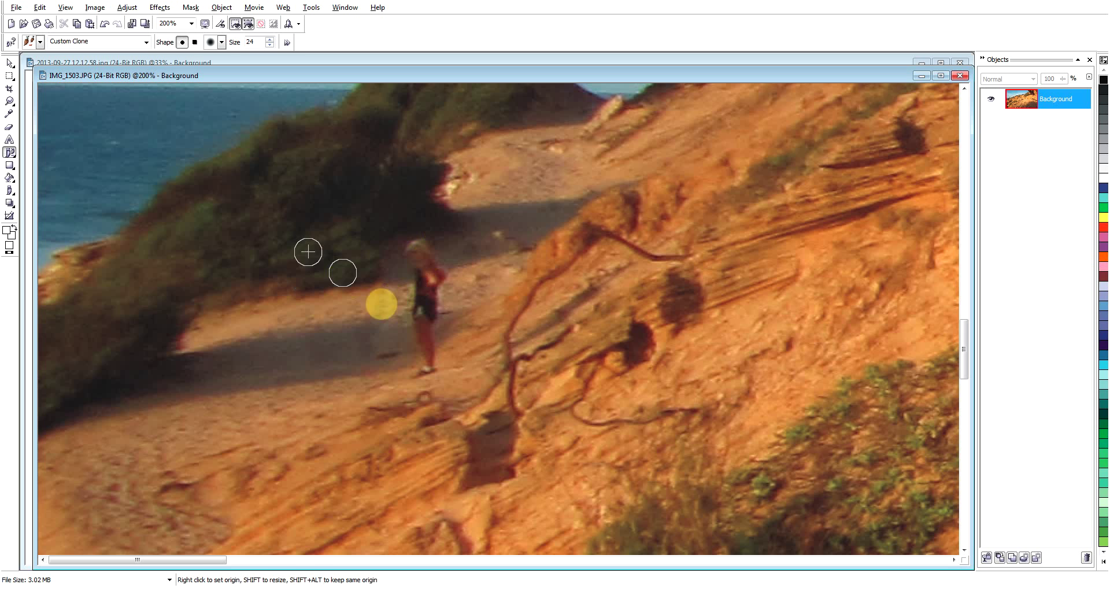
pyautogui.moveTo(365, 267); pyautogui.dragTo(369, 265)
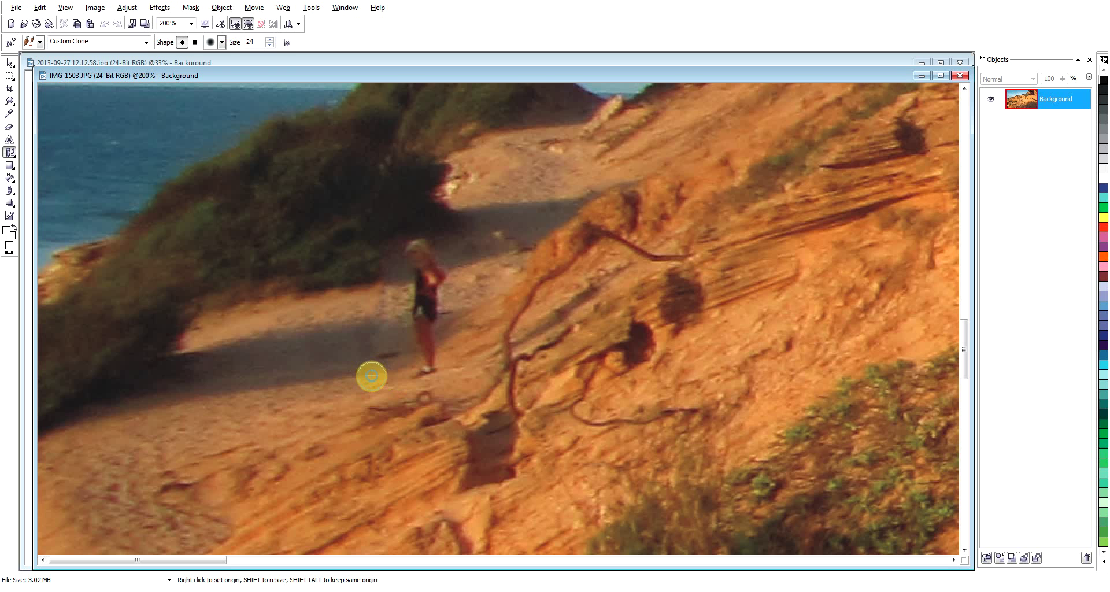
# Step: Clone the neighbouring path and its shade over the person in black and smooth out the repeated patches
pyautogui.rightClick(373, 376)
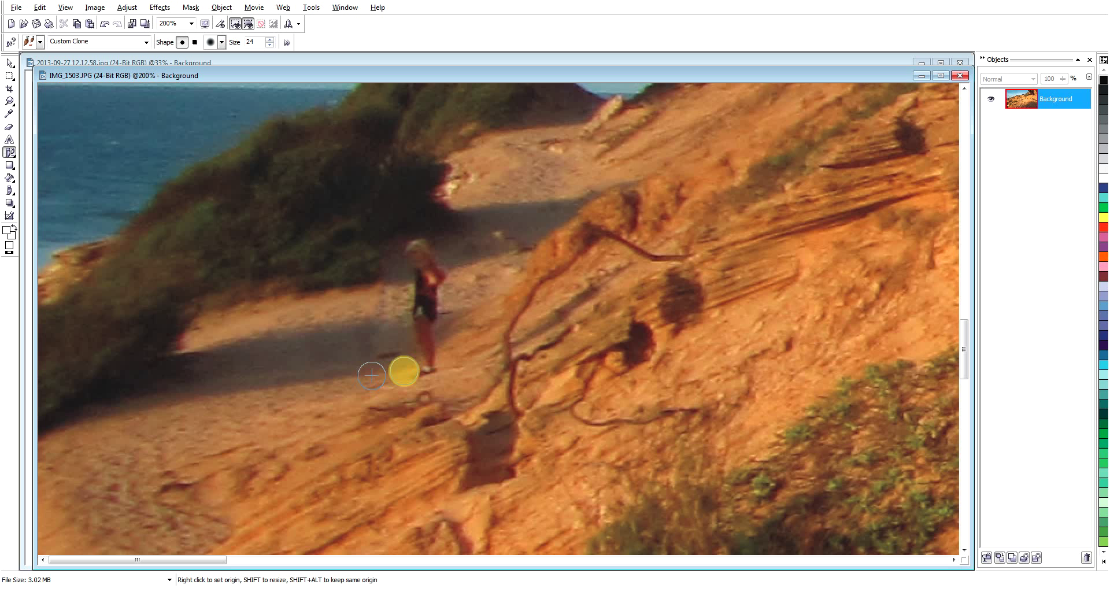
pyautogui.moveTo(403, 372)
pyautogui.mouseDown()
pyautogui.moveTo(436, 362)
pyautogui.moveTo(420, 373)
pyautogui.moveTo(433, 368)
pyautogui.moveTo(379, 364)
pyautogui.moveTo(407, 356)
pyautogui.moveTo(381, 355)
pyautogui.moveTo(401, 344)
pyautogui.moveTo(381, 335)
pyautogui.moveTo(444, 313)
pyautogui.moveTo(411, 307)
pyautogui.moveTo(439, 300)
pyautogui.moveTo(409, 290)
pyautogui.moveTo(423, 286)
pyautogui.moveTo(389, 291)
pyautogui.moveTo(432, 282)
pyautogui.moveTo(387, 281)
pyautogui.moveTo(414, 279)
pyautogui.moveTo(376, 259)
pyautogui.moveTo(395, 252)
pyautogui.mouseUp()
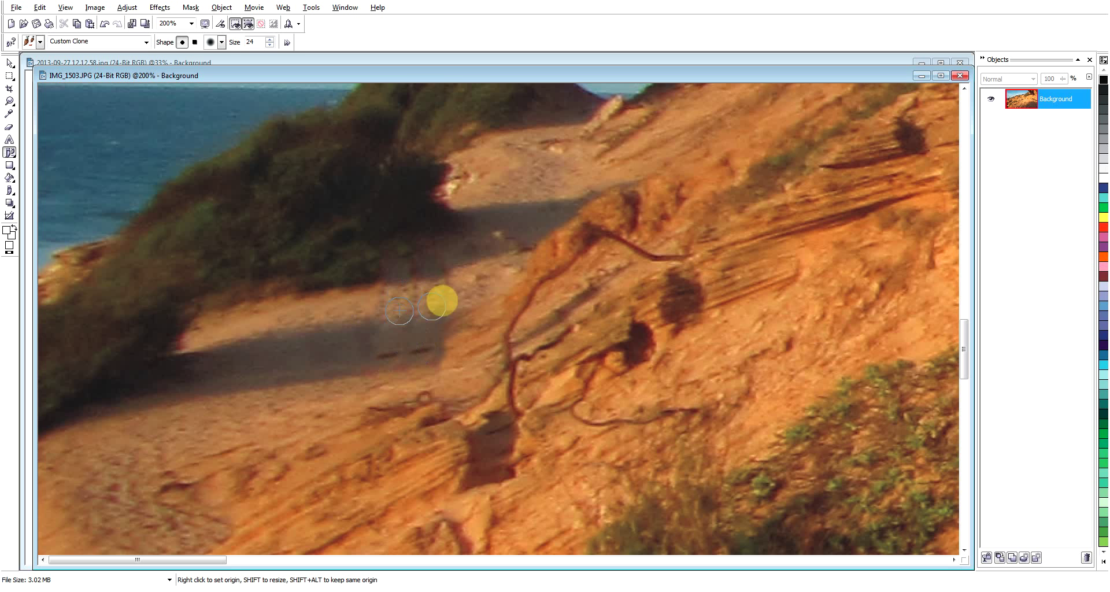
pyautogui.moveTo(412, 301)
pyautogui.mouseDown()
pyautogui.moveTo(321, 308)
pyautogui.moveTo(438, 286)
pyautogui.moveTo(436, 304)
pyautogui.moveTo(450, 300)
pyautogui.moveTo(391, 323)
pyautogui.moveTo(407, 314)
pyautogui.moveTo(416, 272)
pyautogui.moveTo(358, 293)
pyautogui.moveTo(374, 283)
pyautogui.moveTo(331, 351)
pyautogui.moveTo(364, 362)
pyautogui.moveTo(333, 370)
pyautogui.moveTo(441, 332)
pyautogui.moveTo(416, 332)
pyautogui.moveTo(414, 319)
pyautogui.moveTo(480, 258)
pyautogui.moveTo(441, 290)
pyautogui.moveTo(414, 272)
pyautogui.moveTo(422, 283)
pyautogui.moveTo(412, 292)
pyautogui.moveTo(460, 264)
pyautogui.moveTo(467, 245)
pyautogui.moveTo(410, 270)
pyautogui.moveTo(473, 260)
pyautogui.mouseUp()
pyautogui.rightClick(322, 308)
pyautogui.click(377, 300)
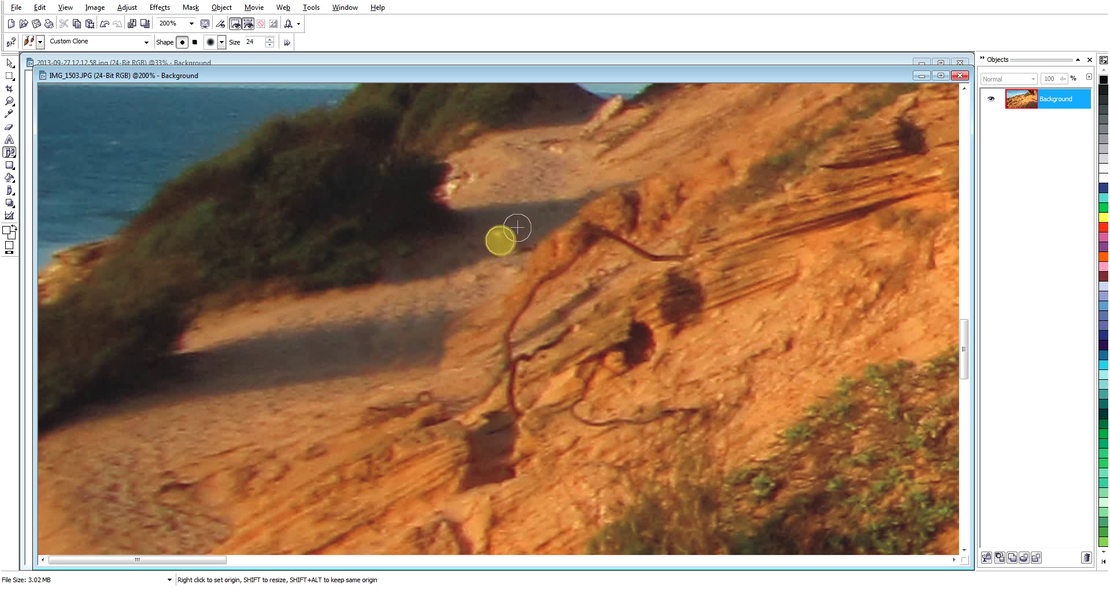
# Step: Enlarge the clone nib to 206 and set the clone origin inside the photographer's shadow
pyautogui.scroll(-5, 508, 315)
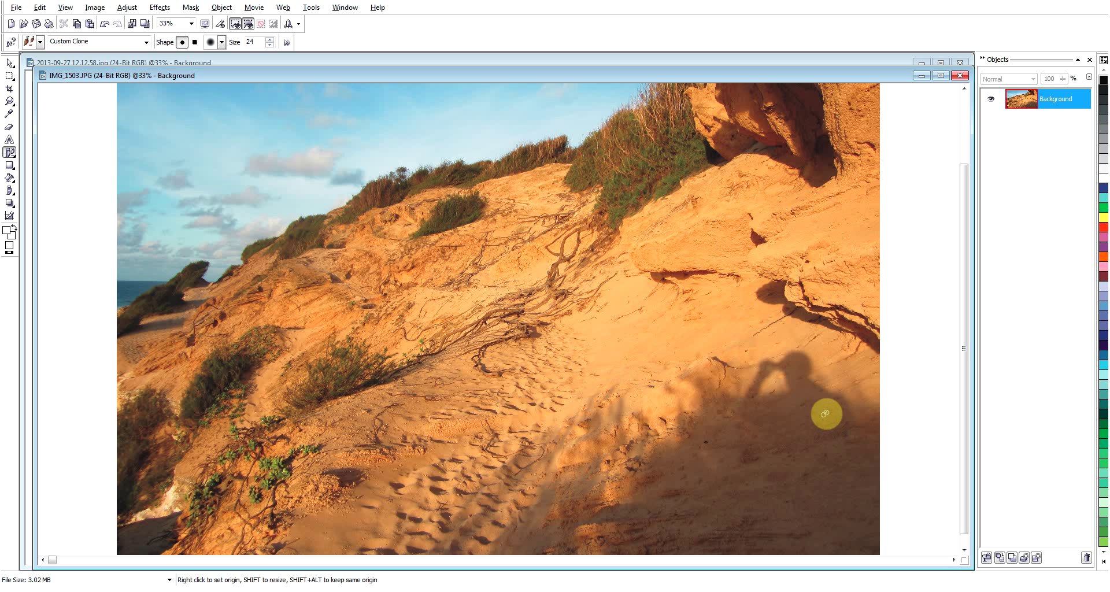
pyautogui.press('shift')
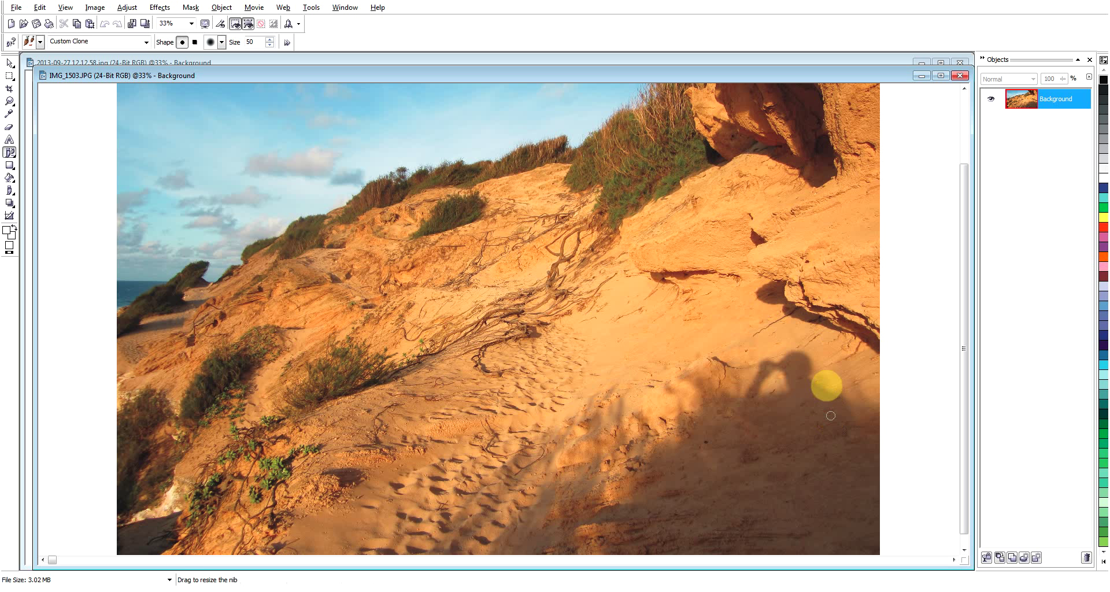
pyautogui.moveTo(819, 363); pyautogui.dragTo(757, 205)
pyautogui.rightClick(832, 415)
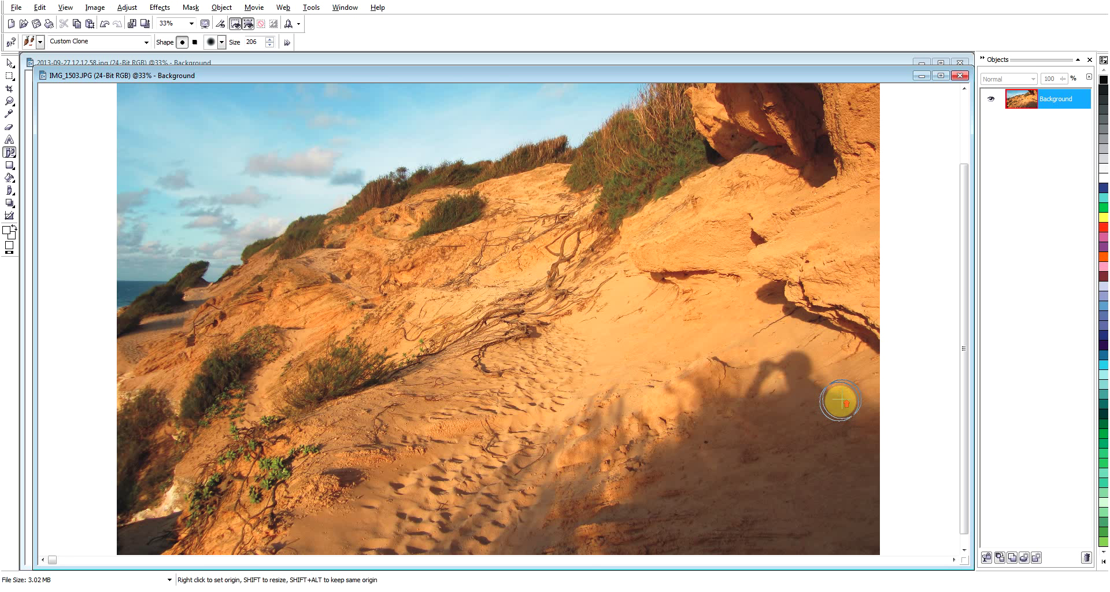
pyautogui.scroll(1, 841, 401)
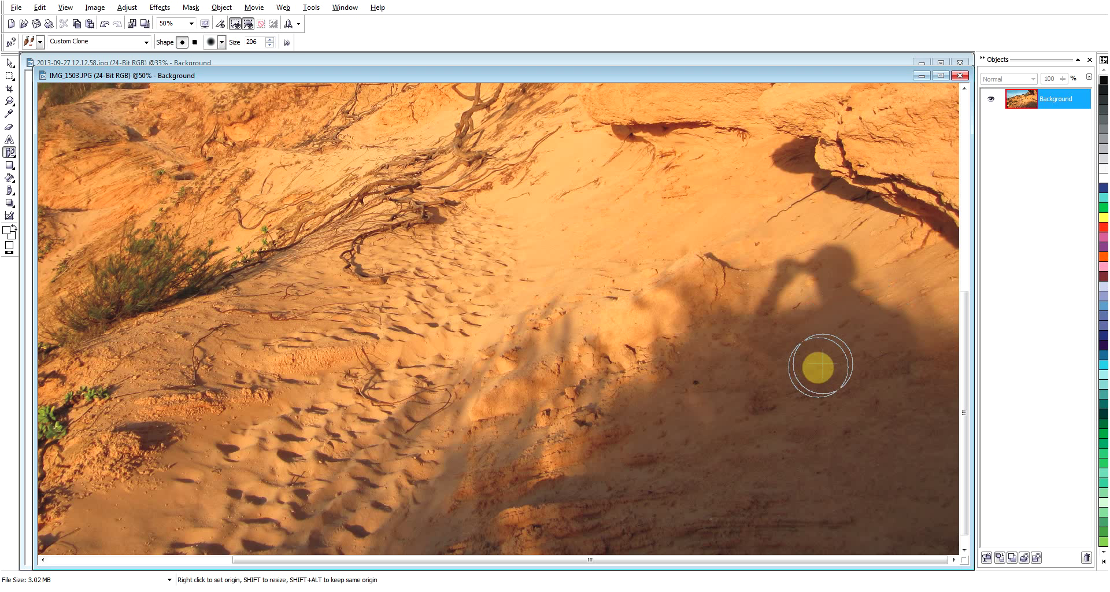
# Step: Switch the Clone tool to the preset 41 nib, enlarge it to 145, and set the origin in the shaded sand below the photographer's silhouette
pyautogui.click(222, 43)
pyautogui.moveTo(302, 68); pyautogui.dragTo(303, 96)
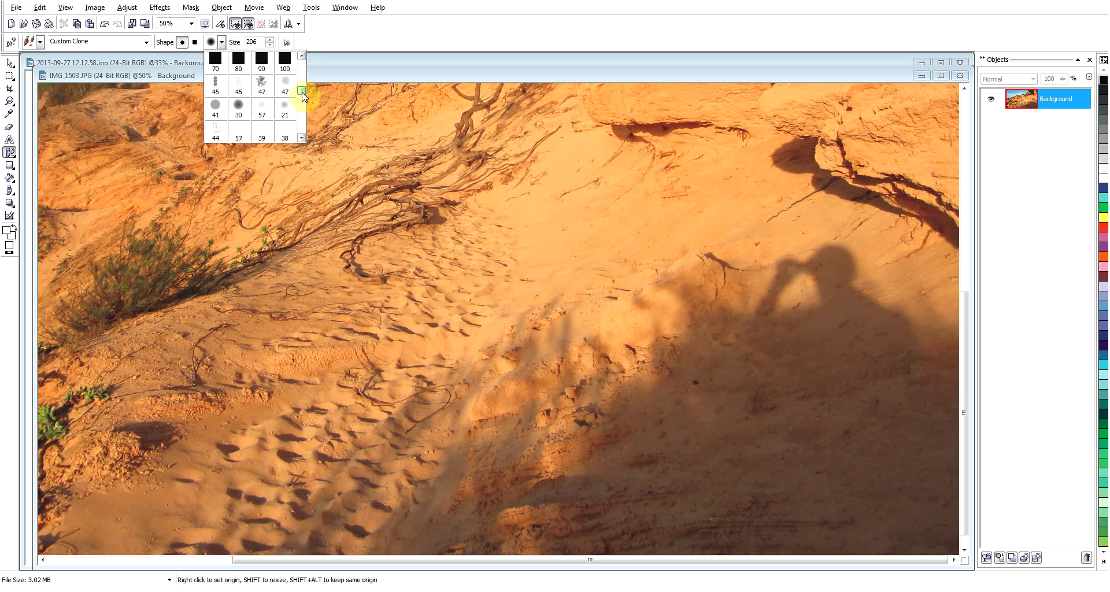
pyautogui.click(217, 108)
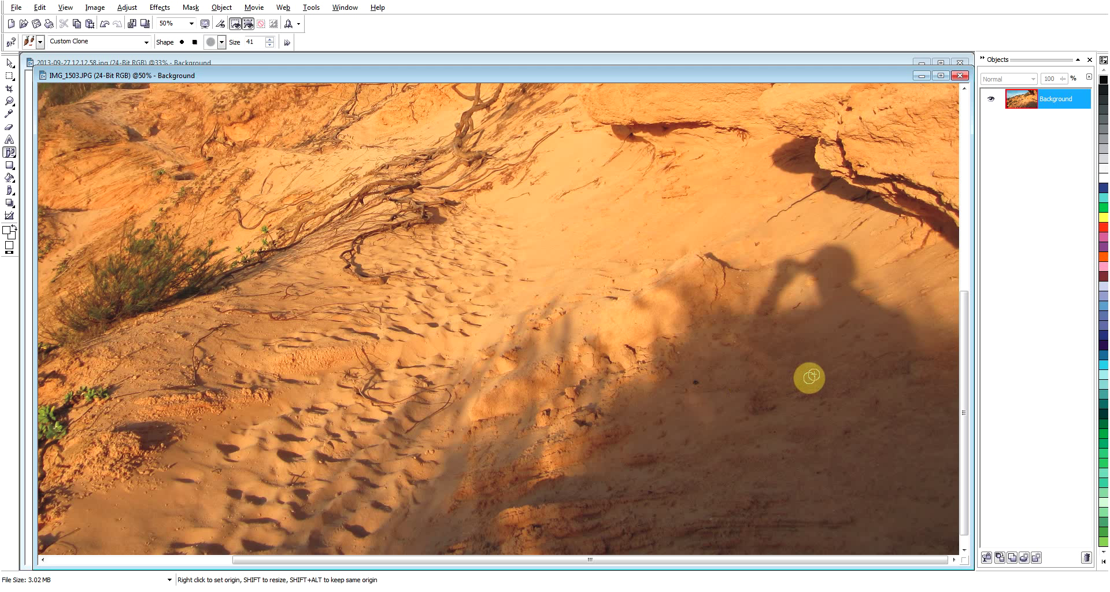
pyautogui.moveTo(806, 369); pyautogui.dragTo(756, 255)
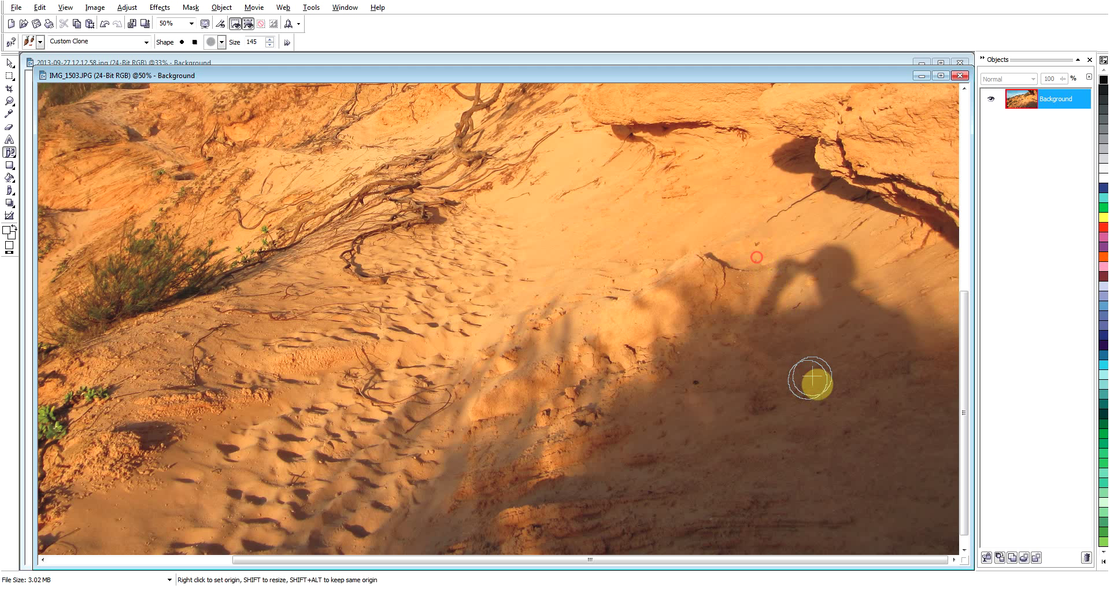
pyautogui.rightClick(785, 347)
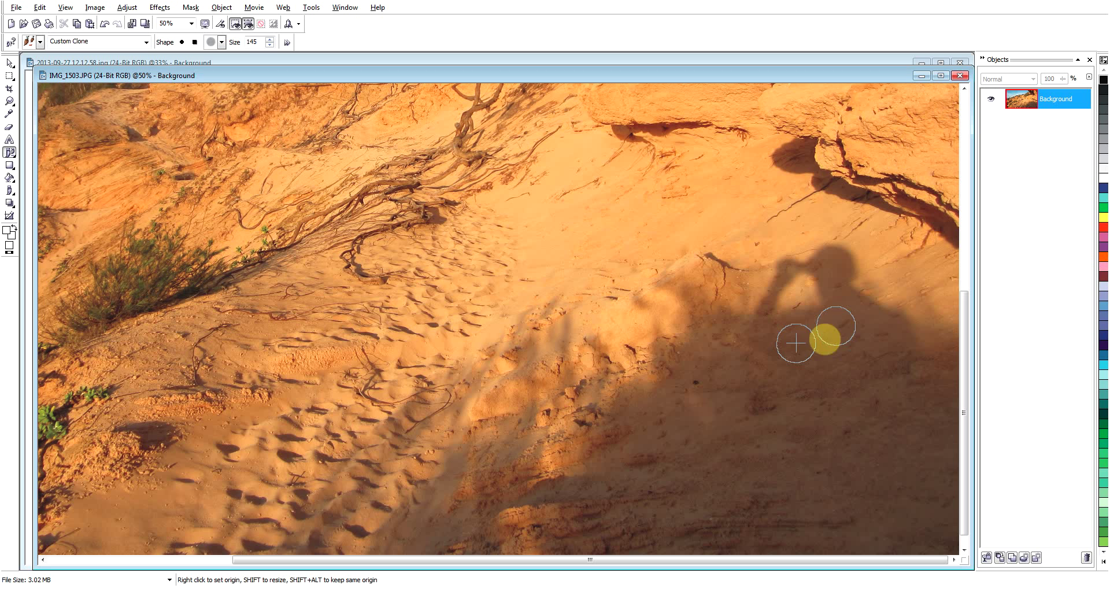
# Step: Clone shaded sand over the gap between the arms and head and along the shoulders, turning the photographer's silhouette into a rounded mound
pyautogui.moveTo(803, 305)
pyautogui.mouseDown()
pyautogui.moveTo(788, 304)
pyautogui.moveTo(803, 283)
pyautogui.moveTo(812, 291)
pyautogui.moveTo(792, 304)
pyautogui.moveTo(770, 309)
pyautogui.moveTo(765, 296)
pyautogui.mouseUp()
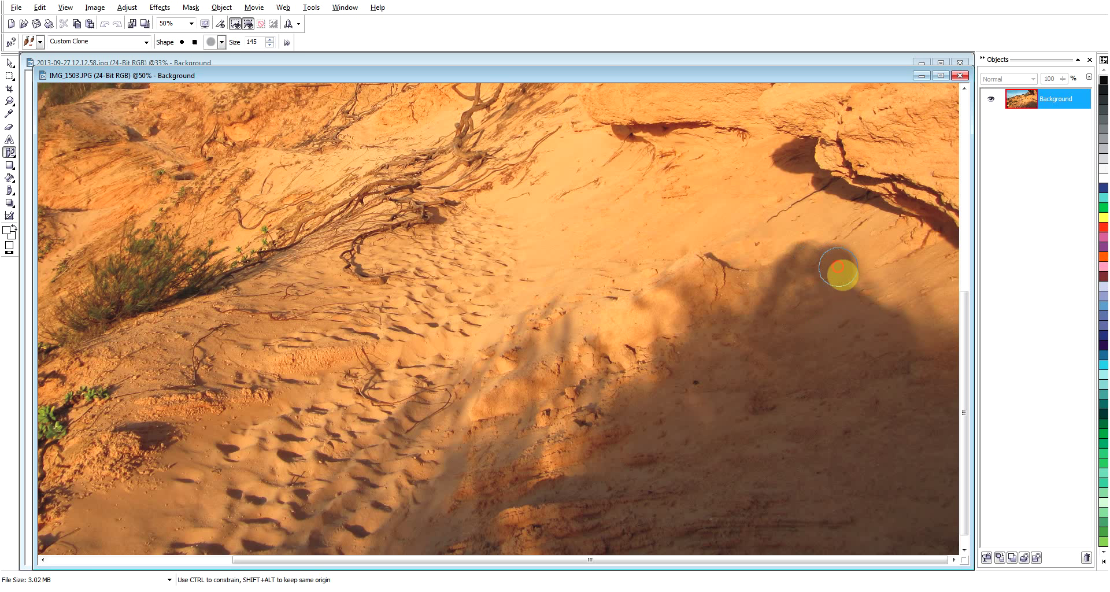
pyautogui.moveTo(867, 295); pyautogui.dragTo(895, 324)
pyautogui.moveTo(897, 332); pyautogui.dragTo(893, 320)
pyautogui.click(864, 287)
pyautogui.click(782, 287)
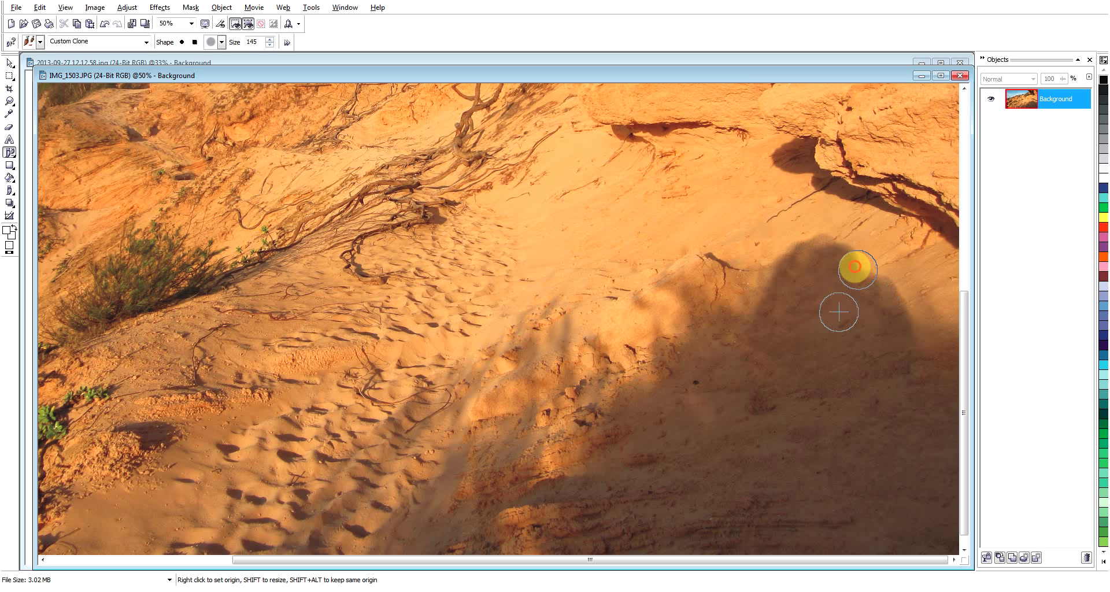
pyautogui.click(870, 282)
pyautogui.moveTo(893, 332)
pyautogui.mouseDown()
pyautogui.moveTo(853, 286)
pyautogui.moveTo(814, 287)
pyautogui.moveTo(804, 321)
pyautogui.moveTo(804, 277)
pyautogui.moveTo(793, 278)
pyautogui.moveTo(788, 318)
pyautogui.moveTo(790, 305)
pyautogui.moveTo(829, 301)
pyautogui.moveTo(834, 268)
pyautogui.moveTo(826, 249)
pyautogui.moveTo(818, 271)
pyautogui.mouseUp()
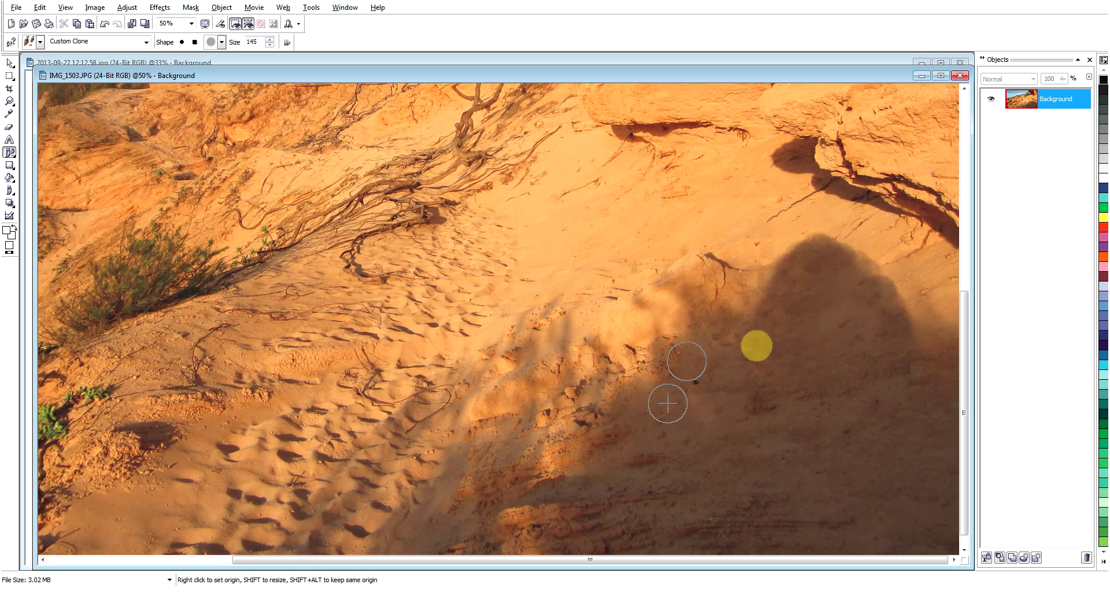
# Step: Reduce the clone nib to 43, sample inside the shadow, and clone dark sand along the mound's upper-left edge
pyautogui.press('capslock')
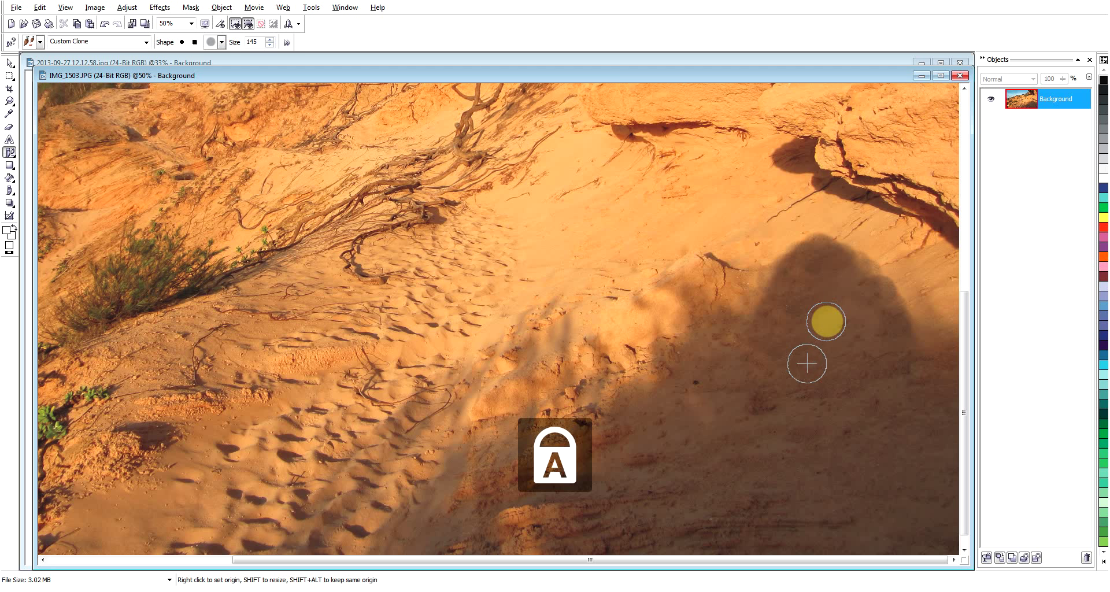
pyautogui.moveTo(823, 319)
pyautogui.mouseDown()
pyautogui.moveTo(842, 436)
pyautogui.moveTo(820, 312)
pyautogui.moveTo(798, 272)
pyautogui.mouseUp()
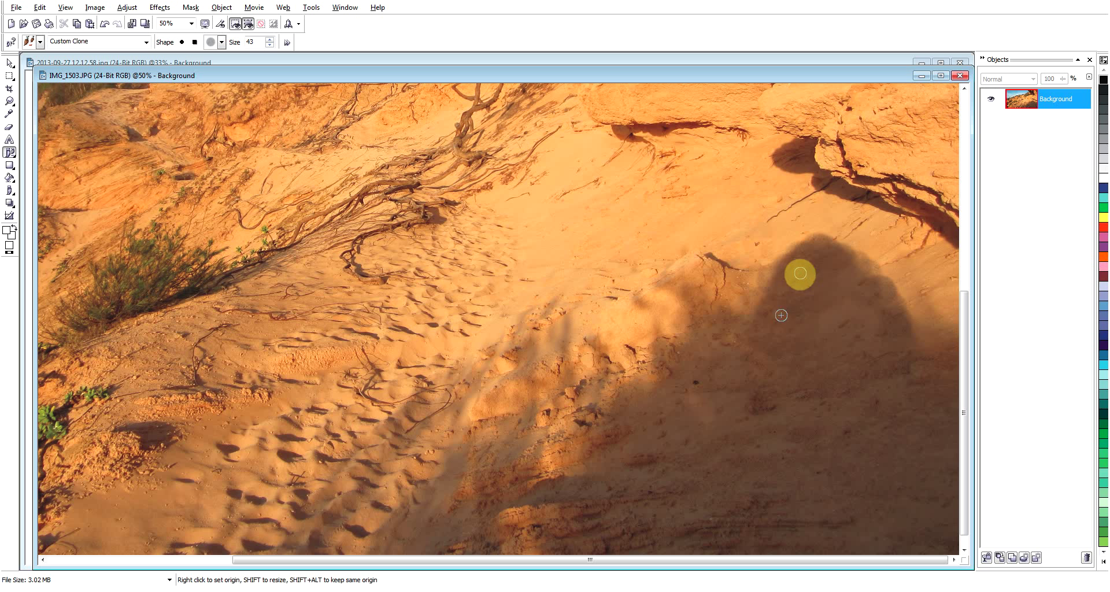
pyautogui.rightClick(824, 292)
pyautogui.moveTo(784, 250)
pyautogui.mouseDown()
pyautogui.moveTo(807, 248)
pyautogui.moveTo(799, 239)
pyautogui.moveTo(798, 254)
pyautogui.mouseUp()
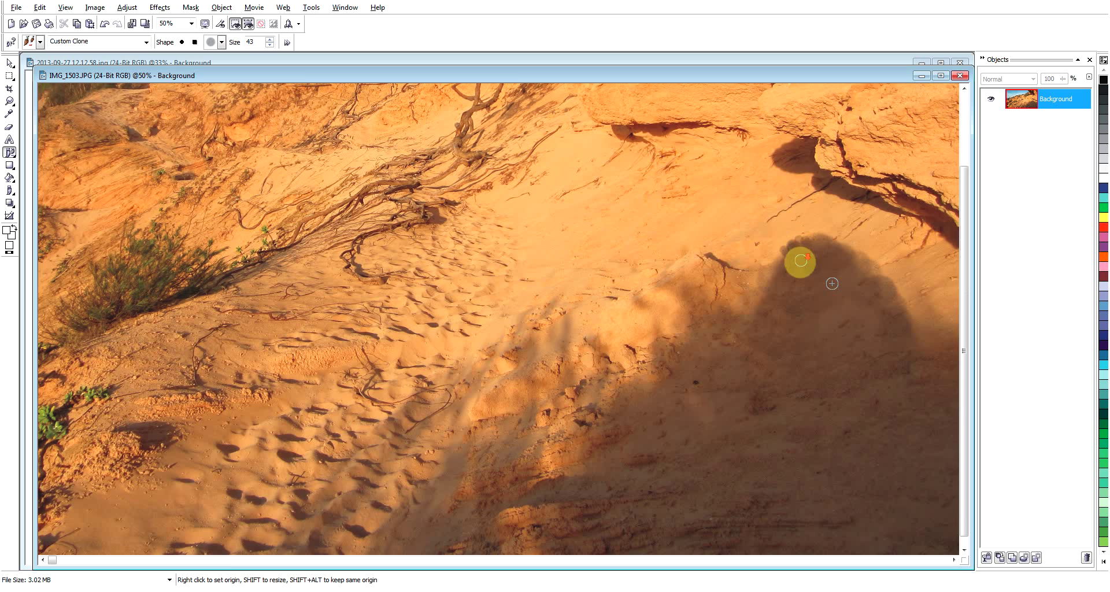
pyautogui.scroll(-3, 798, 260)
pyautogui.scroll(2, 727, 342)
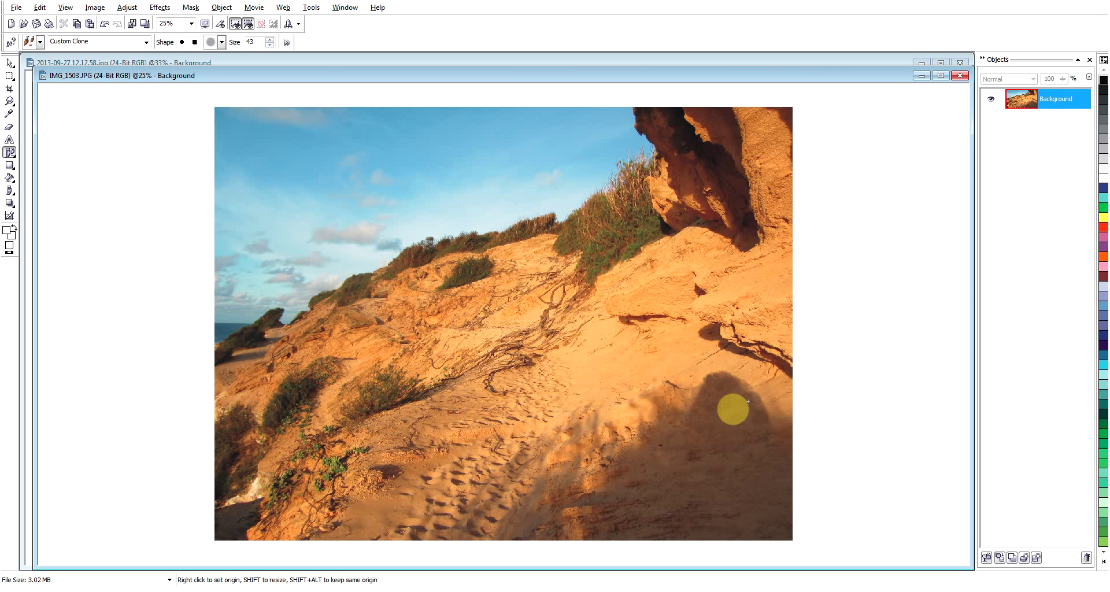
pyautogui.rightClick(717, 432)
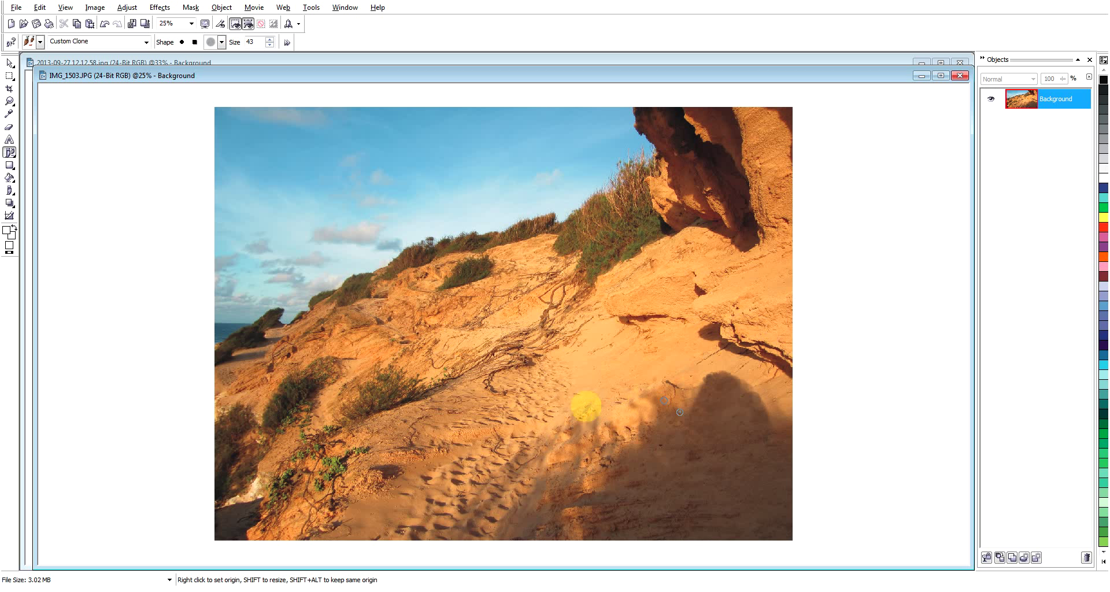
pyautogui.rightClick(532, 379)
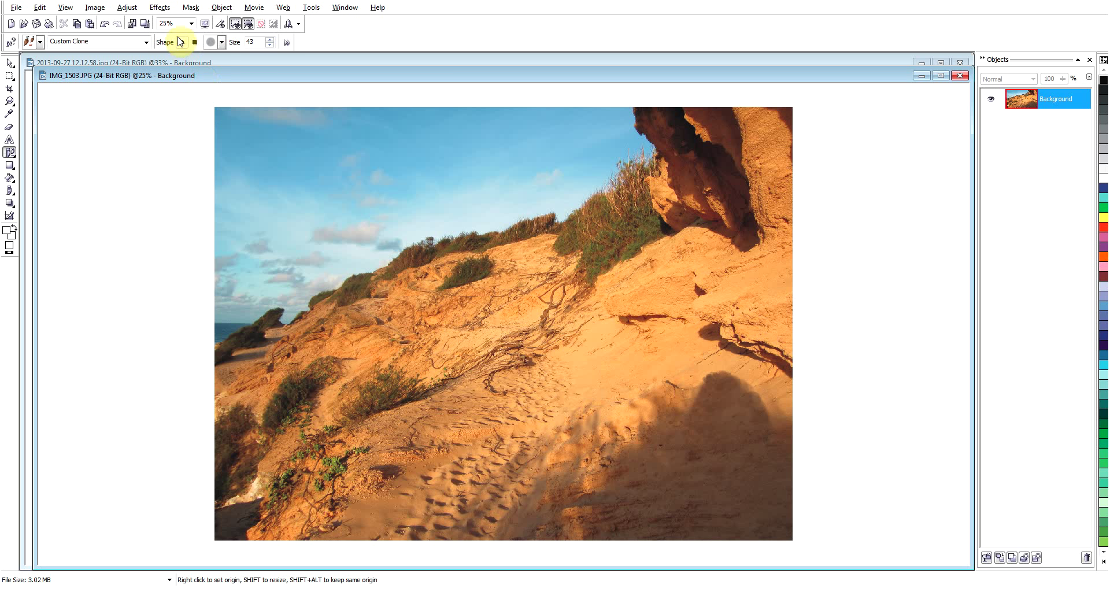
# Step: Apply Contrast Enhancement to the whole photo, adjusting the gamma to darken it slightly and deepen the colours
pyautogui.click(128, 8)
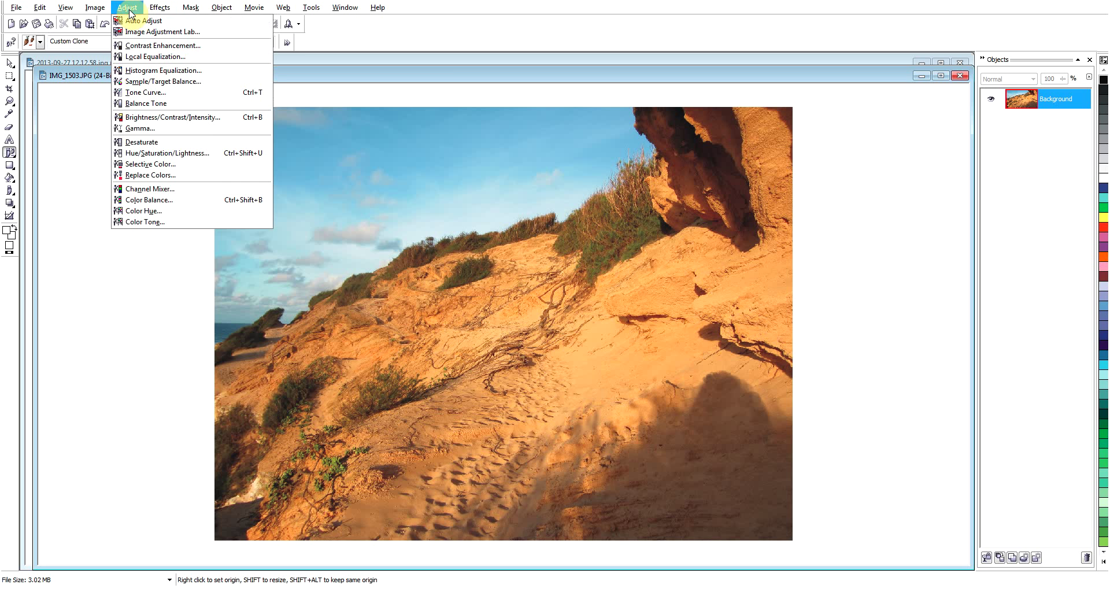
pyautogui.click(145, 46)
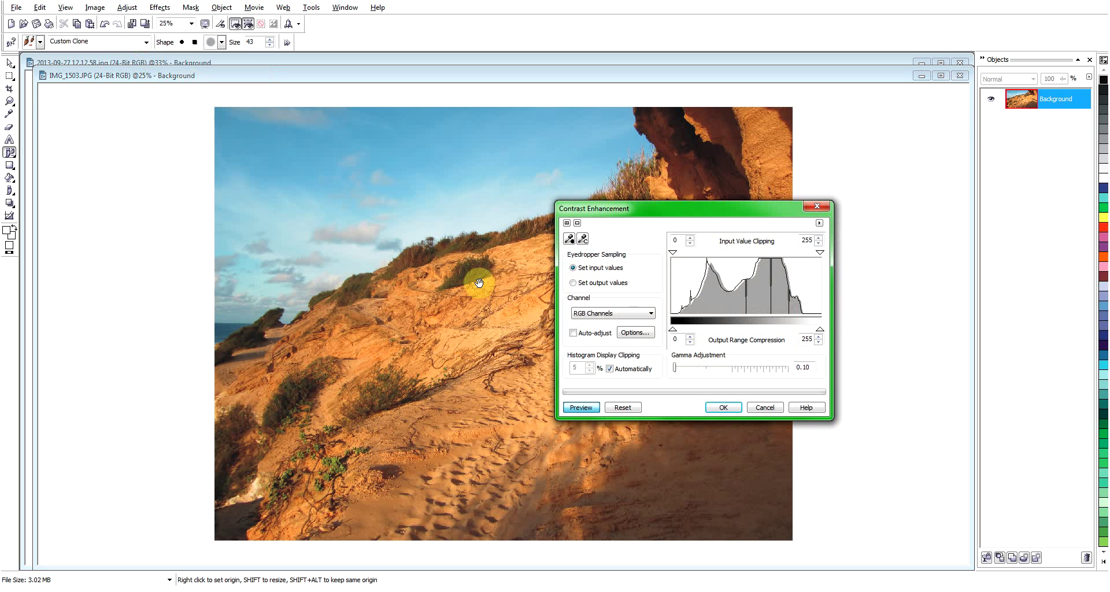
pyautogui.moveTo(675, 370); pyautogui.dragTo(721, 373)
pyautogui.click(723, 407)
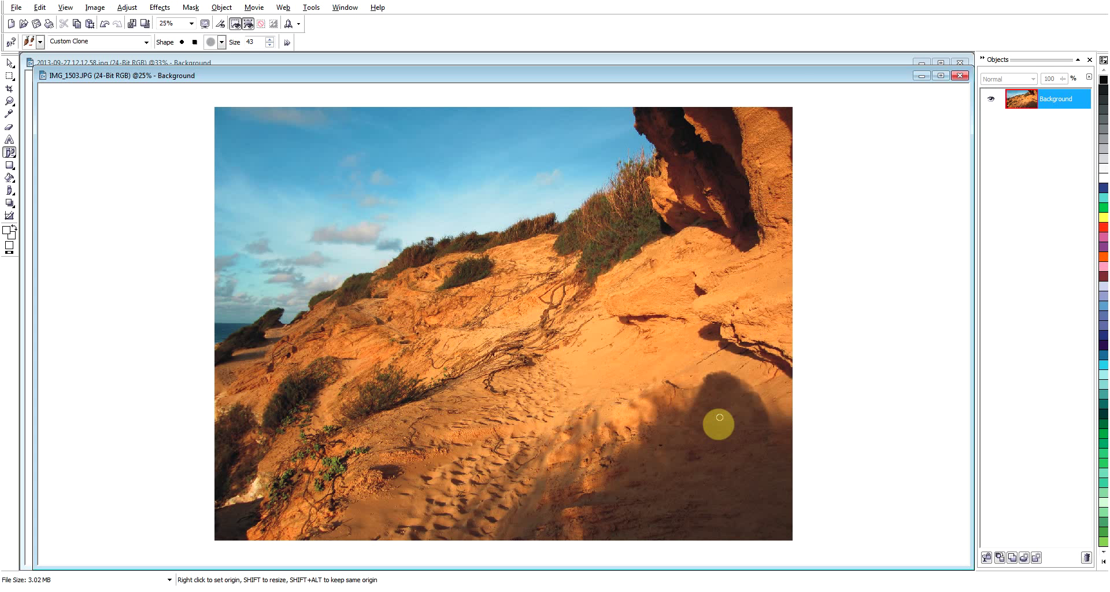